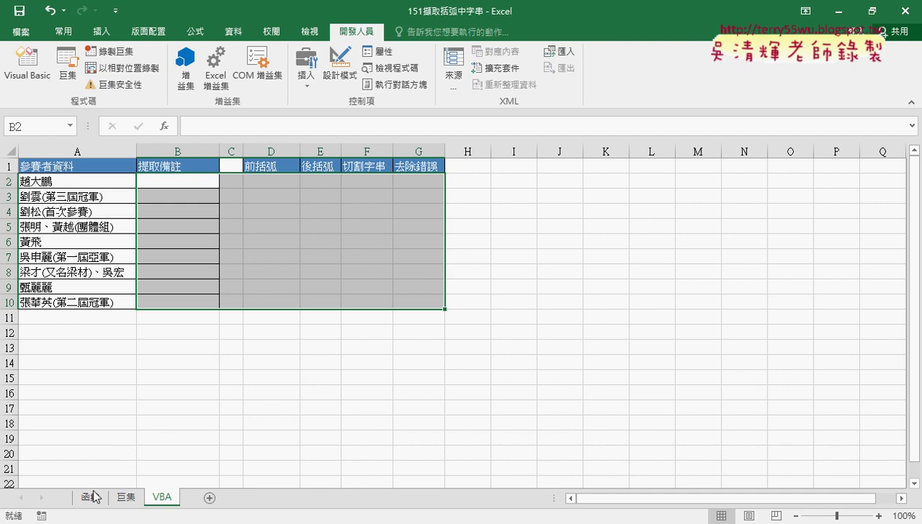
- Review the result area B2:G10, the notes column B, and columns D, E and F
{"action": "left_click", "coordinate": [159, 498]}
{"action": "left_click_drag", "start_coordinate": [191, 183], "coordinate": [419, 303]}
{"action": "left_click", "coordinate": [428, 207]}
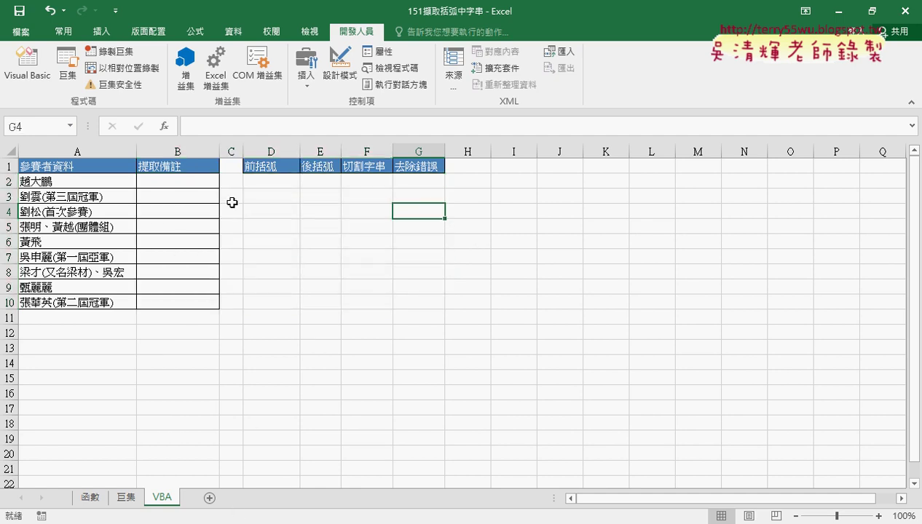
{"action": "left_click_drag", "start_coordinate": [193, 182], "coordinate": [198, 302]}
{"action": "left_click", "coordinate": [321, 283]}
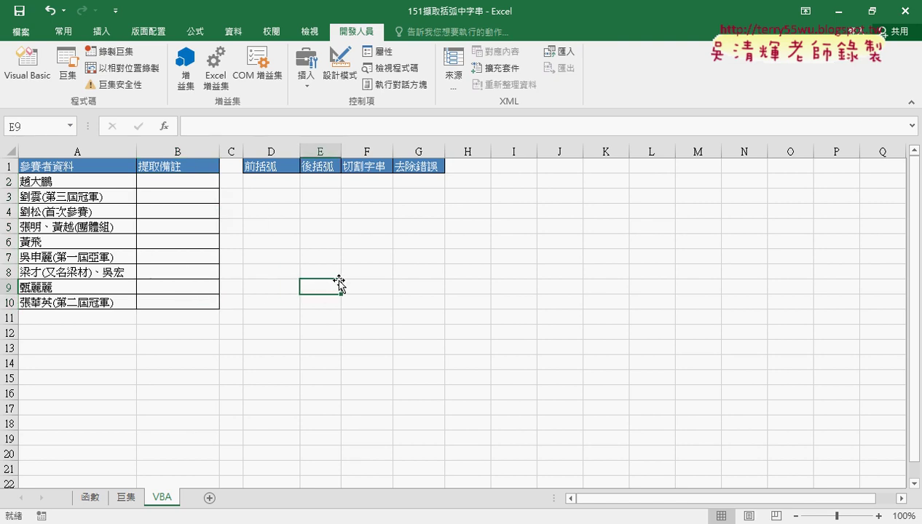
{"action": "left_click", "coordinate": [279, 146]}
{"action": "left_click", "coordinate": [320, 147]}
{"action": "left_click", "coordinate": [361, 147]}
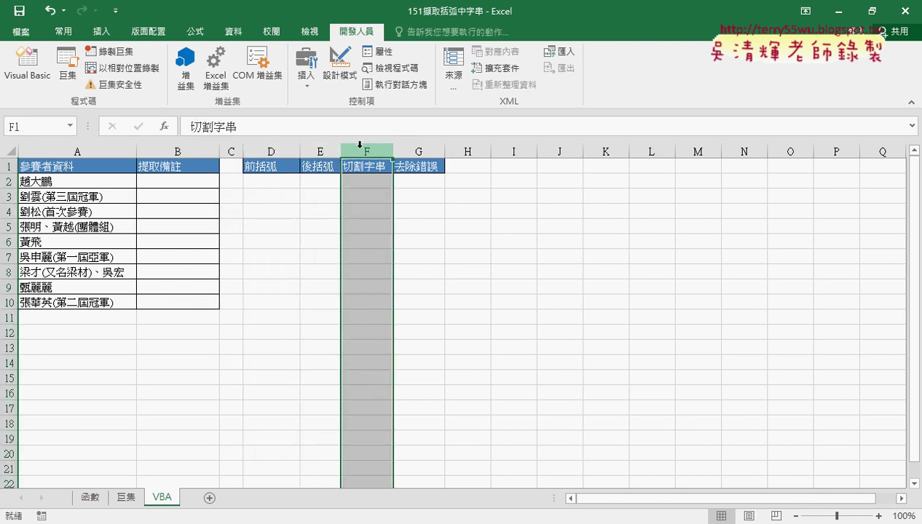
{"action": "left_click", "coordinate": [194, 150]}
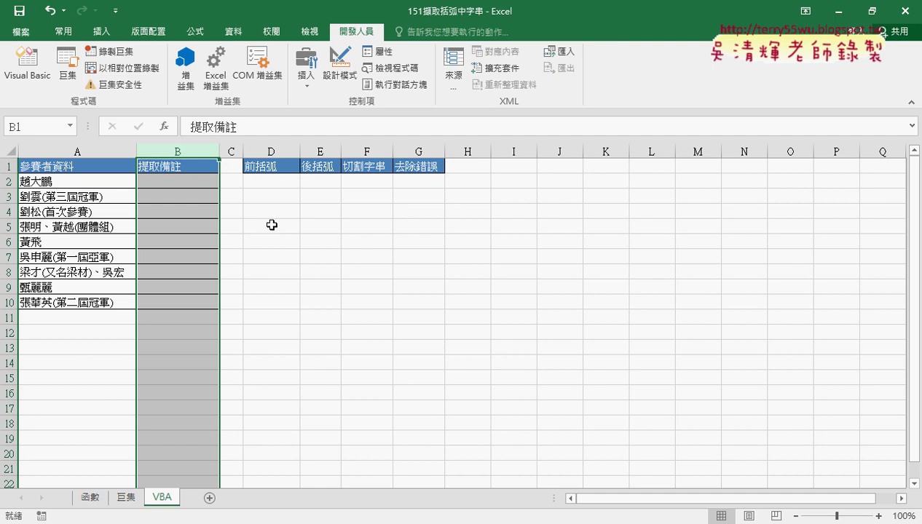
- Point out the 前括弧 and 後括弧 headers and the cells D2, E2 and F2
{"action": "left_click", "coordinate": [281, 167]}
{"action": "left_click", "coordinate": [312, 170]}
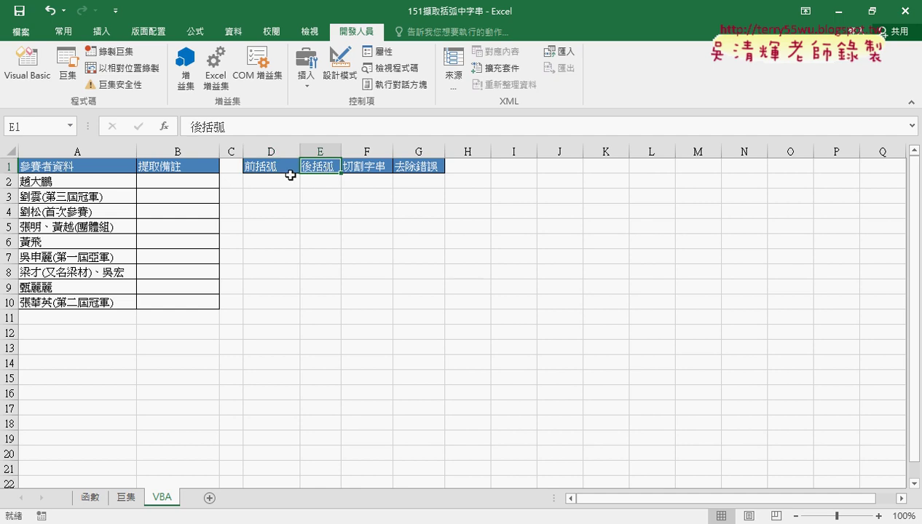
{"action": "left_click", "coordinate": [268, 179]}
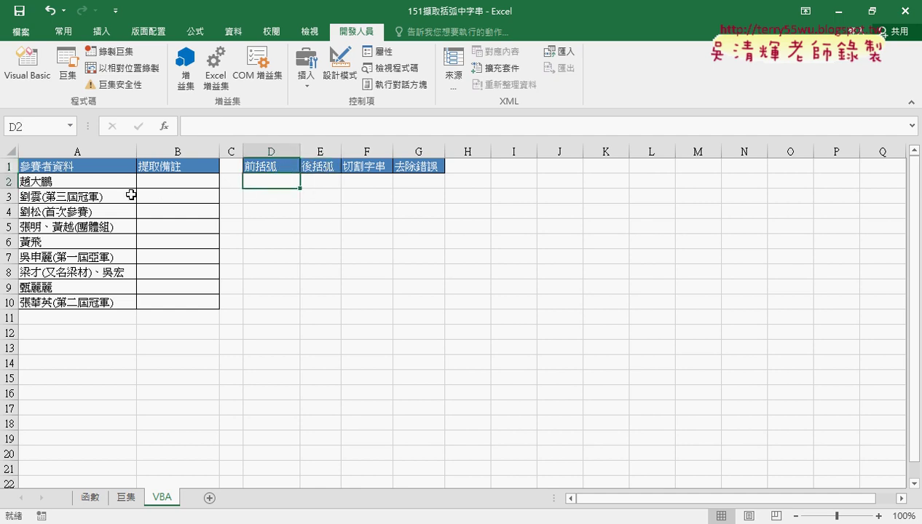
{"action": "left_click", "coordinate": [332, 179]}
{"action": "left_click", "coordinate": [373, 183]}
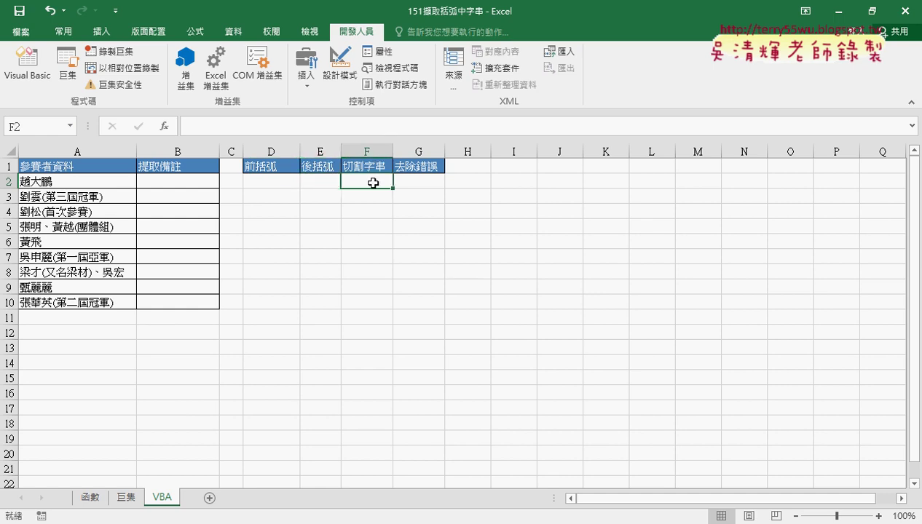
{"action": "left_click", "coordinate": [263, 182]}
{"action": "left_click", "coordinate": [309, 181]}
{"action": "left_click", "coordinate": [362, 182]}
- Open the VBA editor and arrange it so columns E–F stay visible
{"action": "left_click", "coordinate": [30, 73]}
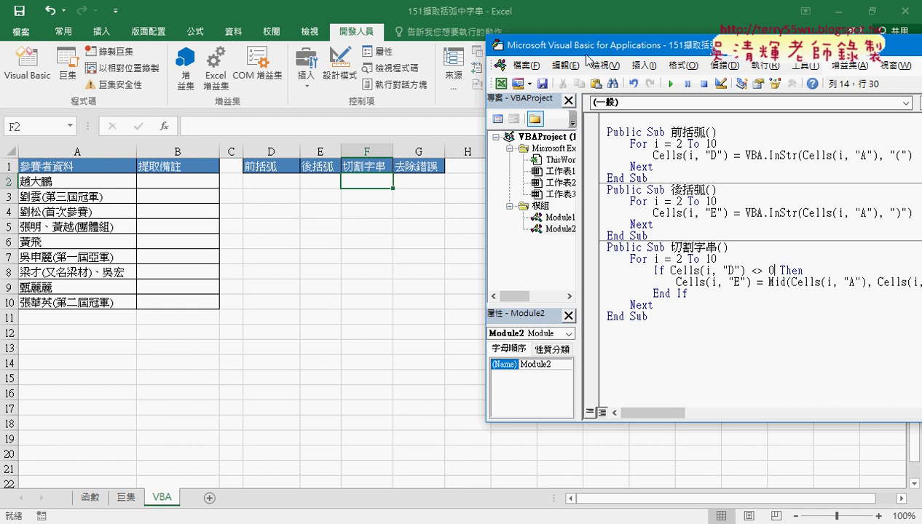
{"action": "left_click_drag", "start_coordinate": [587, 59], "coordinate": [397, 73]}
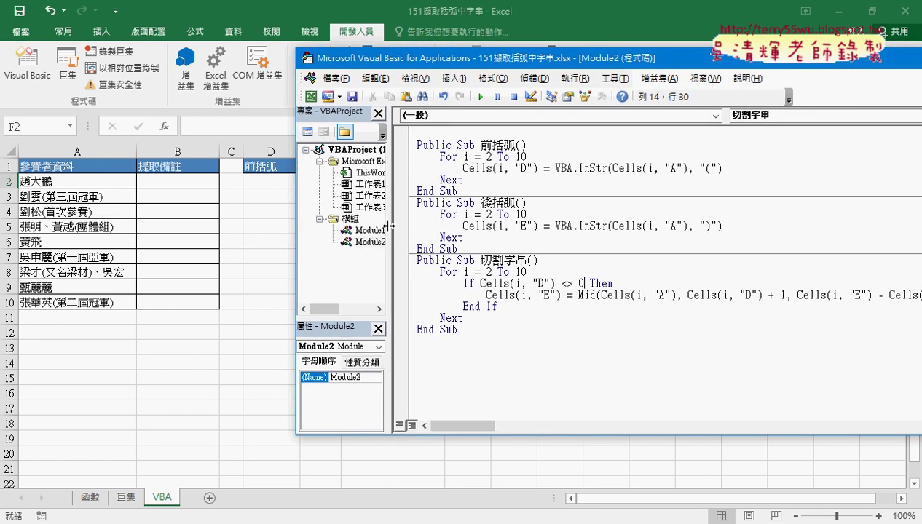
{"action": "left_click_drag", "start_coordinate": [389, 227], "coordinate": [442, 226]}
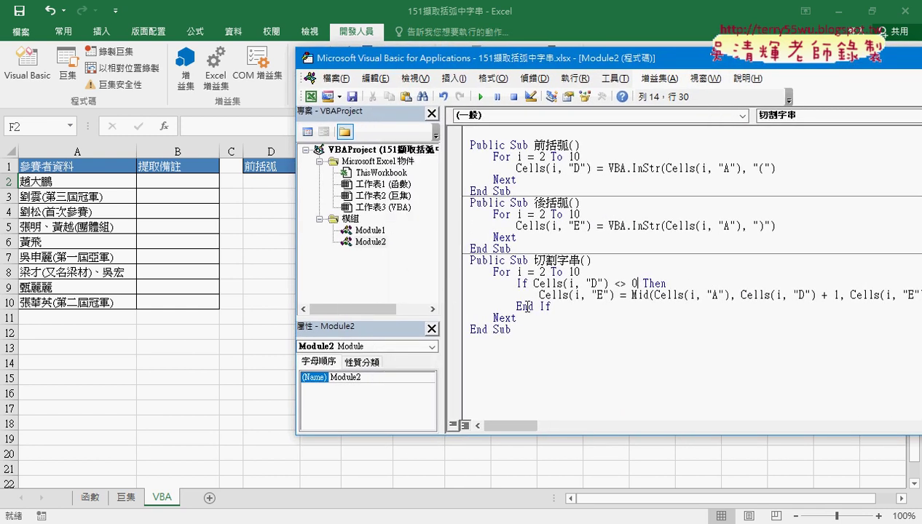
{"action": "left_click", "coordinate": [546, 168]}
{"action": "left_click_drag", "start_coordinate": [546, 60], "coordinate": [655, 59]}
- Run 前括弧 and 後括弧 to fill columns D and E
{"action": "left_click", "coordinate": [661, 155]}
{"action": "left_click", "coordinate": [590, 96]}
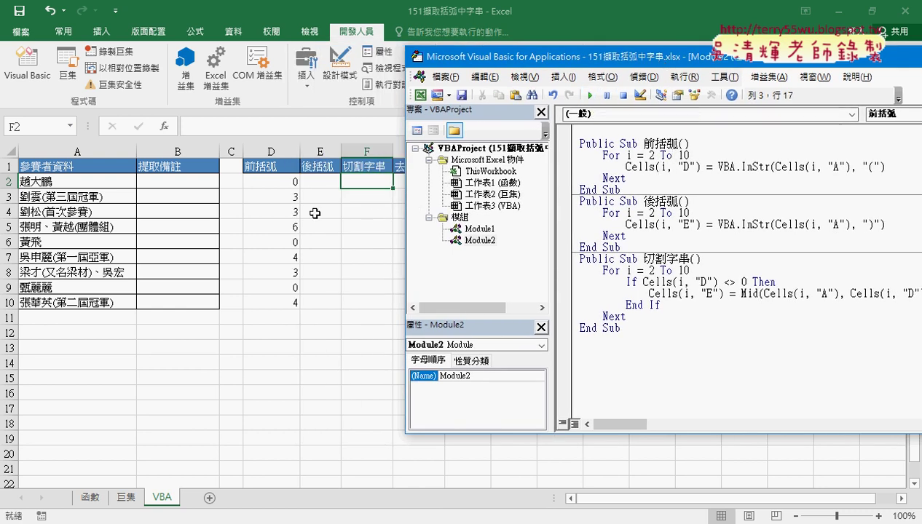
{"action": "left_click", "coordinate": [657, 225]}
{"action": "left_click", "coordinate": [590, 96]}
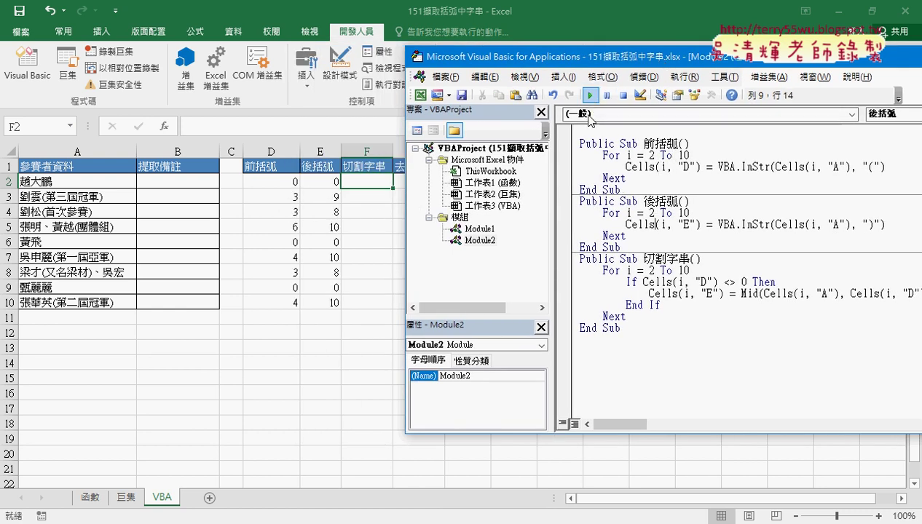
- Run 切割字串, then change its output column from E to F
{"action": "left_click", "coordinate": [671, 282]}
{"action": "left_click", "coordinate": [590, 96]}
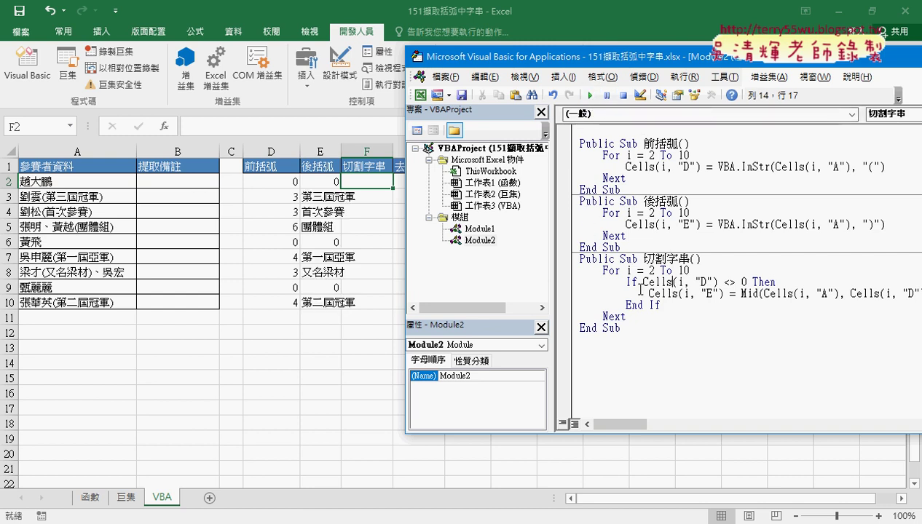
{"action": "double_click", "coordinate": [708, 292]}
{"action": "type", "text": "F"}
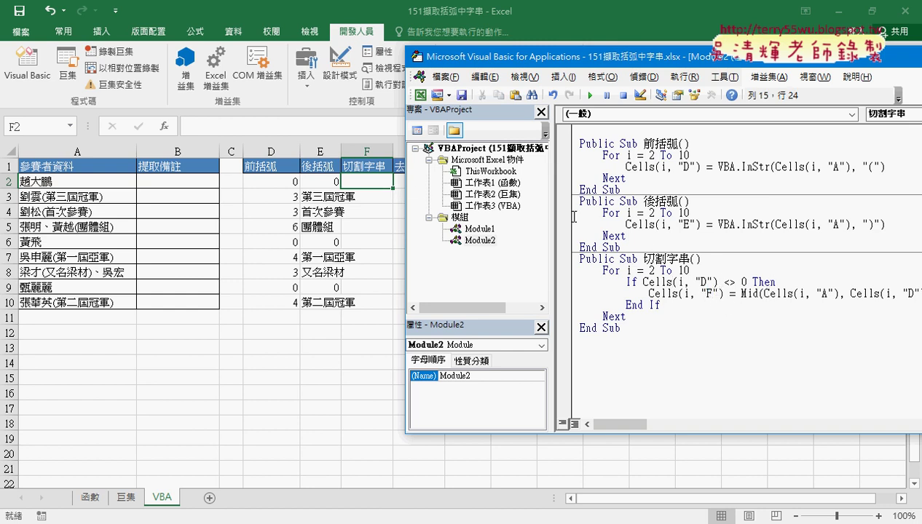
- End the run-time error, rerun 後括弧, then run 切割字串 to fill column F with bracketed text
{"action": "left_click", "coordinate": [591, 97]}
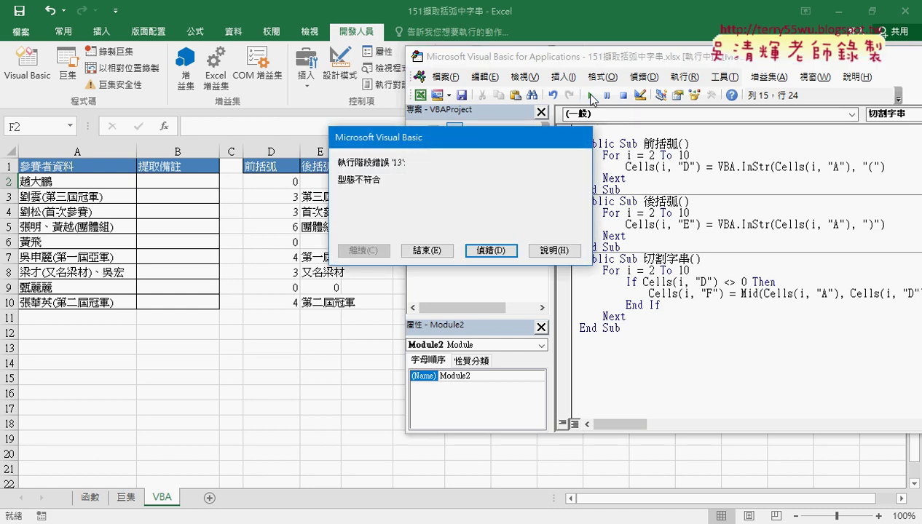
{"action": "left_click", "coordinate": [426, 249]}
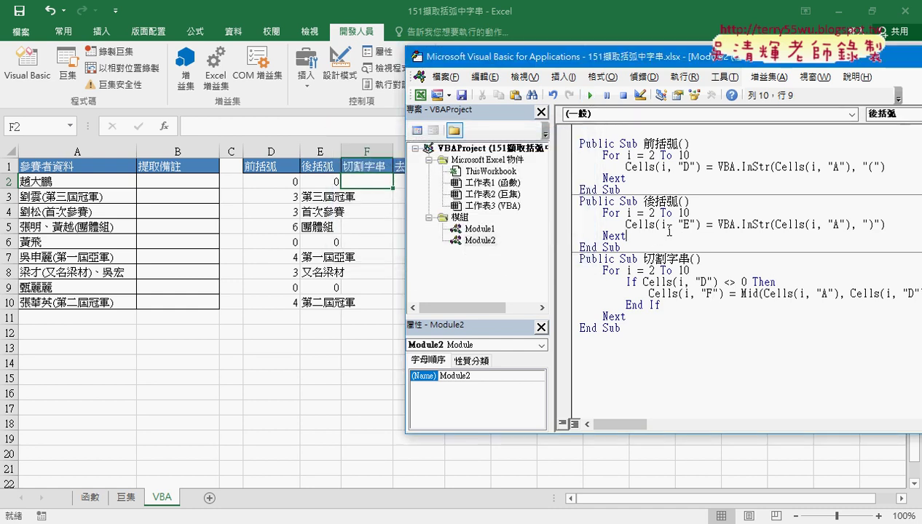
{"action": "left_click", "coordinate": [591, 95]}
{"action": "left_click", "coordinate": [698, 296]}
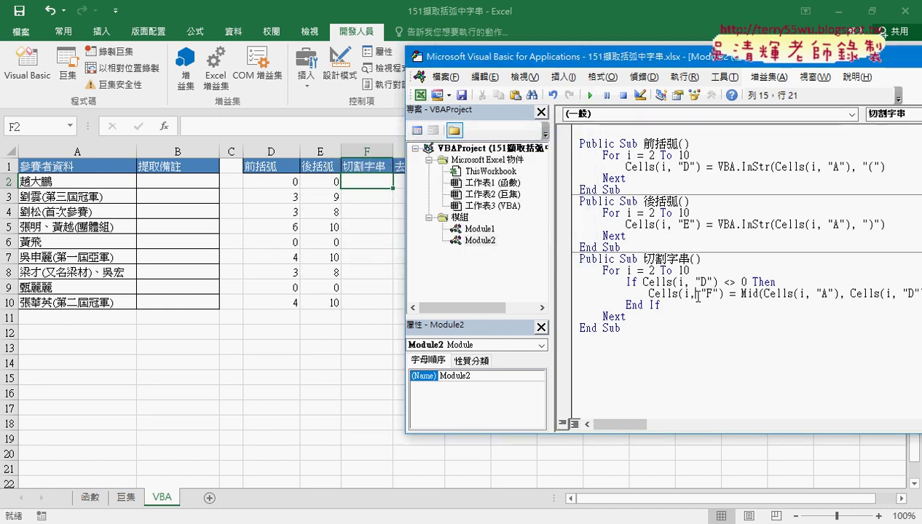
{"action": "left_click", "coordinate": [591, 96]}
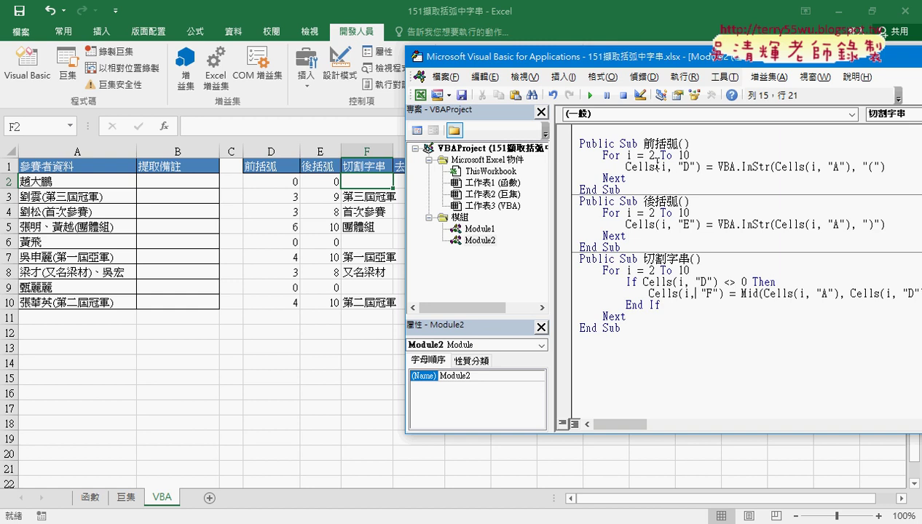
{"action": "left_click_drag", "start_coordinate": [677, 156], "coordinate": [678, 166]}
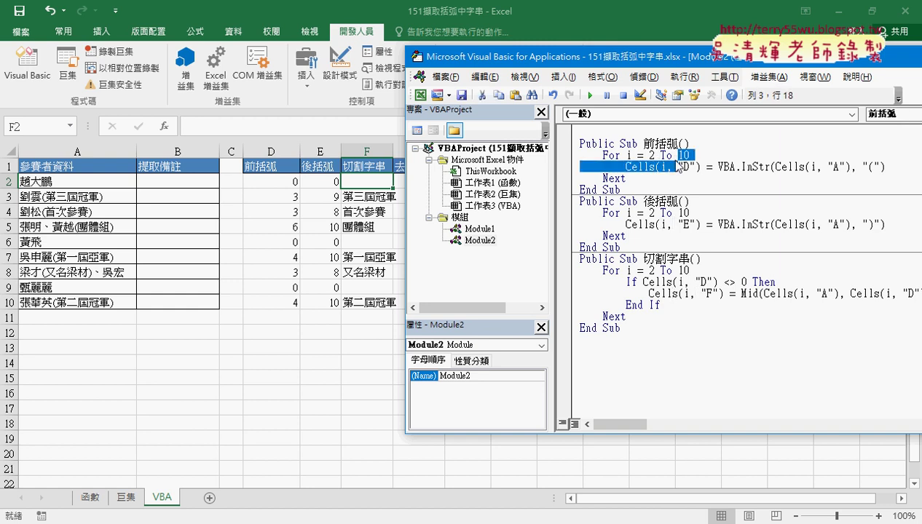
{"action": "left_click", "coordinate": [697, 259]}
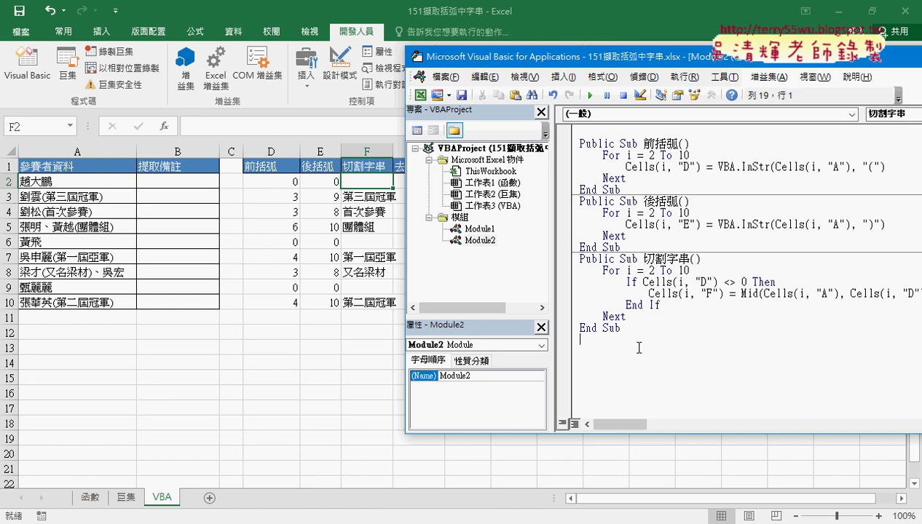
- Delete all of Module2's code and remove Module2 without exporting it
{"action": "left_click_drag", "start_coordinate": [631, 344], "coordinate": [582, 130]}
{"action": "key", "text": "Delete"}
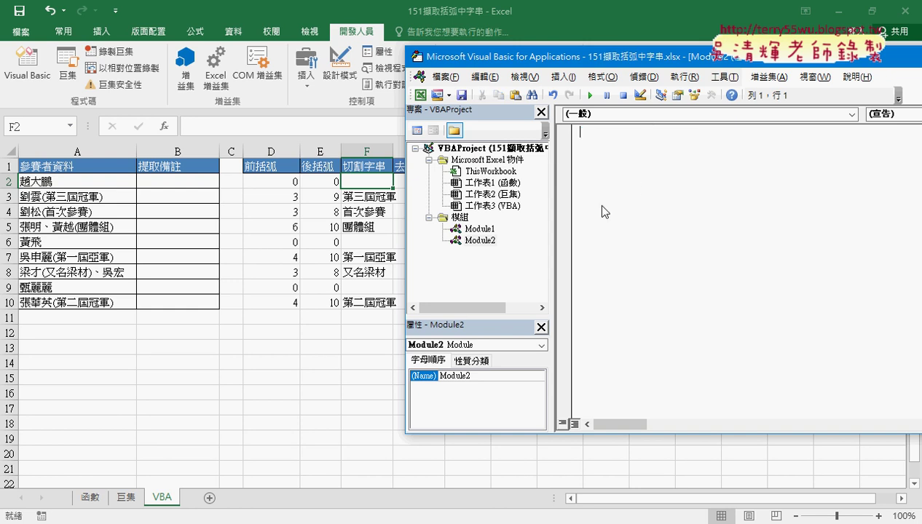
{"action": "left_click", "coordinate": [480, 240]}
{"action": "right_click", "coordinate": [480, 240]}
{"action": "left_click", "coordinate": [534, 334]}
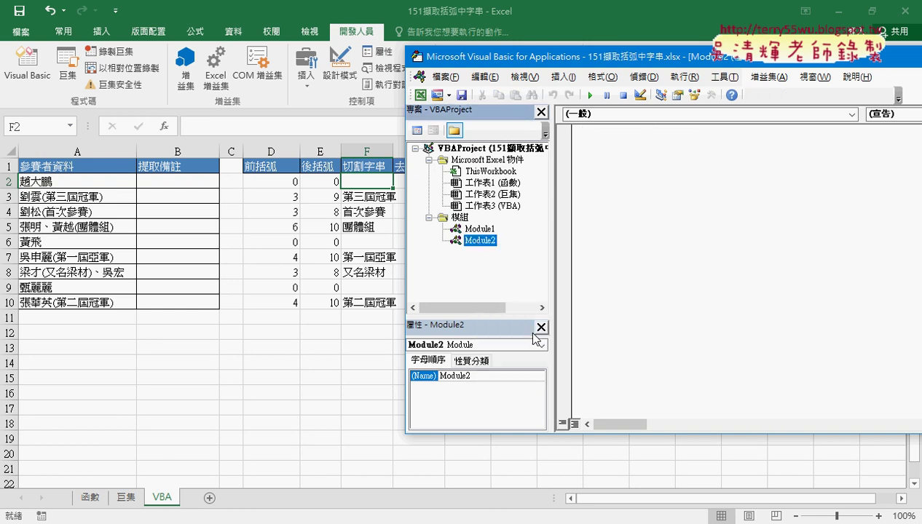
{"action": "key", "text": "Escape"}
{"action": "right_click", "coordinate": [482, 242]}
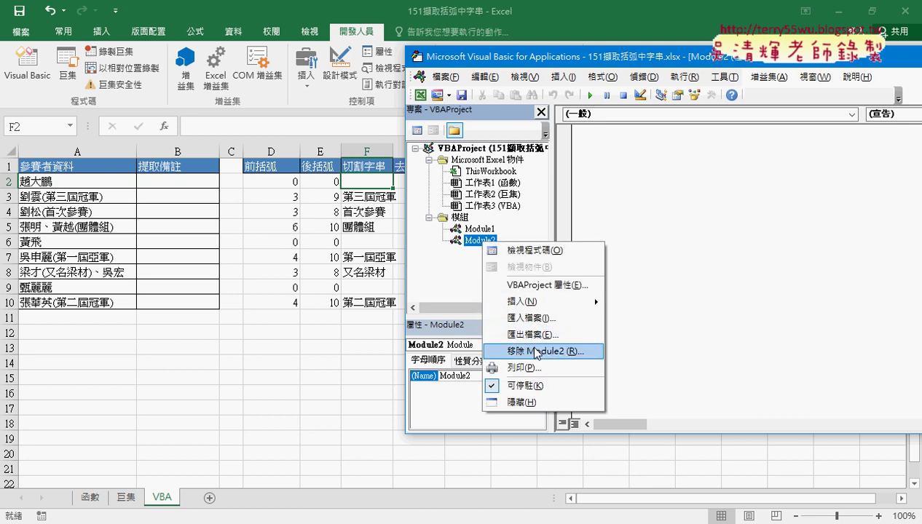
{"action": "left_click", "coordinate": [534, 351]}
{"action": "left_click", "coordinate": [437, 322]}
- Insert a new empty module into the project's modules folder
{"action": "double_click", "coordinate": [479, 229]}
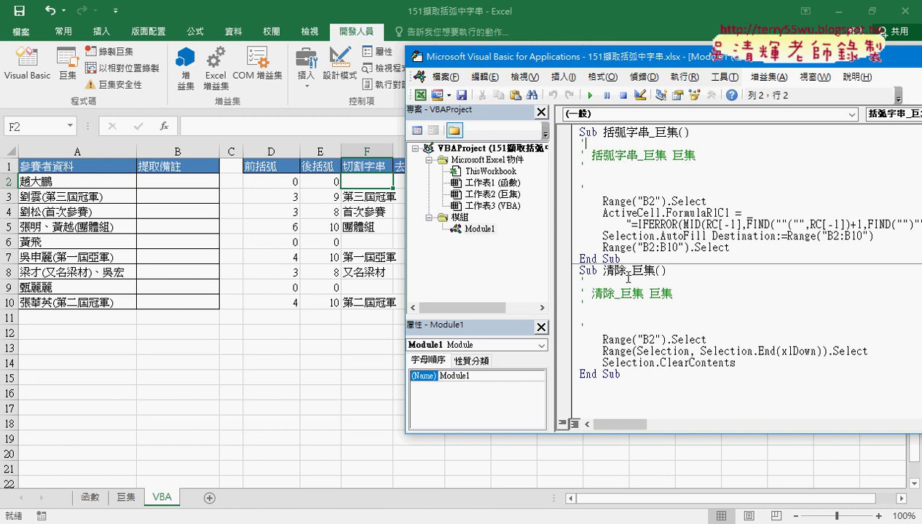
{"action": "left_click", "coordinate": [474, 230]}
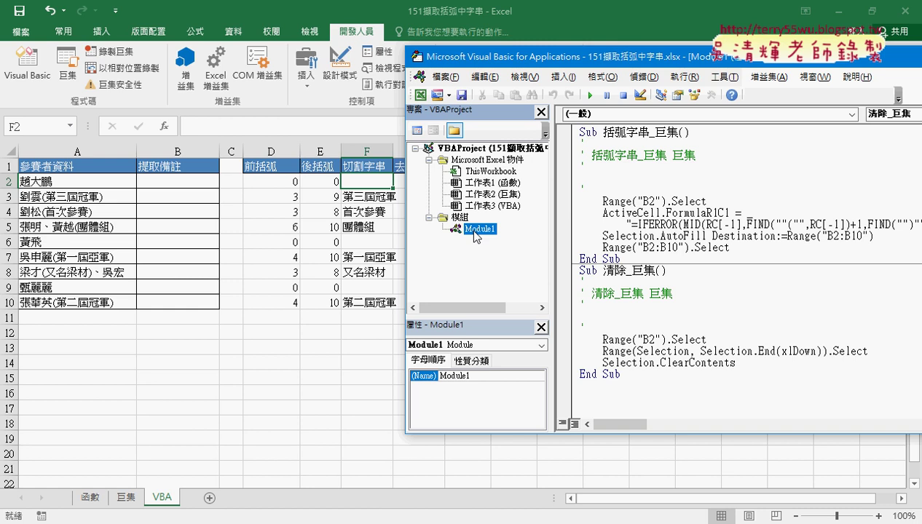
{"action": "right_click", "coordinate": [460, 217]}
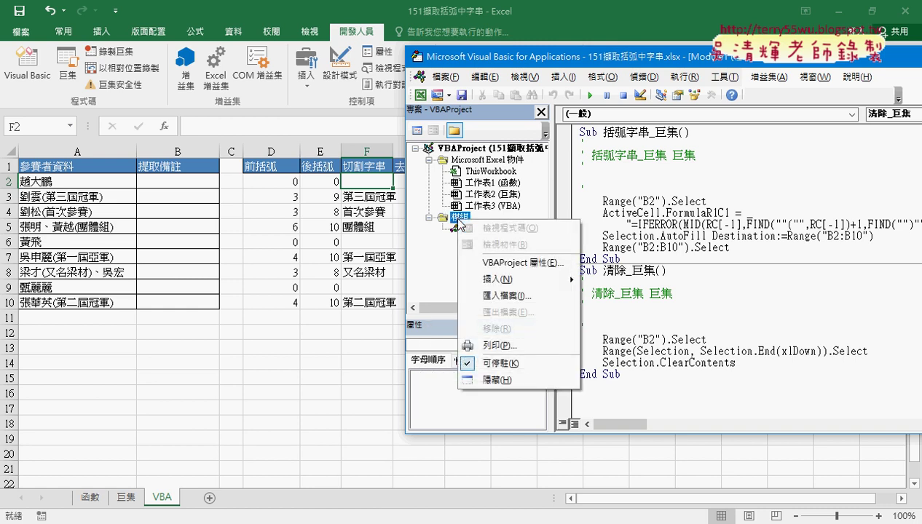
{"action": "mouse_move", "coordinate": [500, 282]}
{"action": "left_click", "coordinate": [603, 299]}
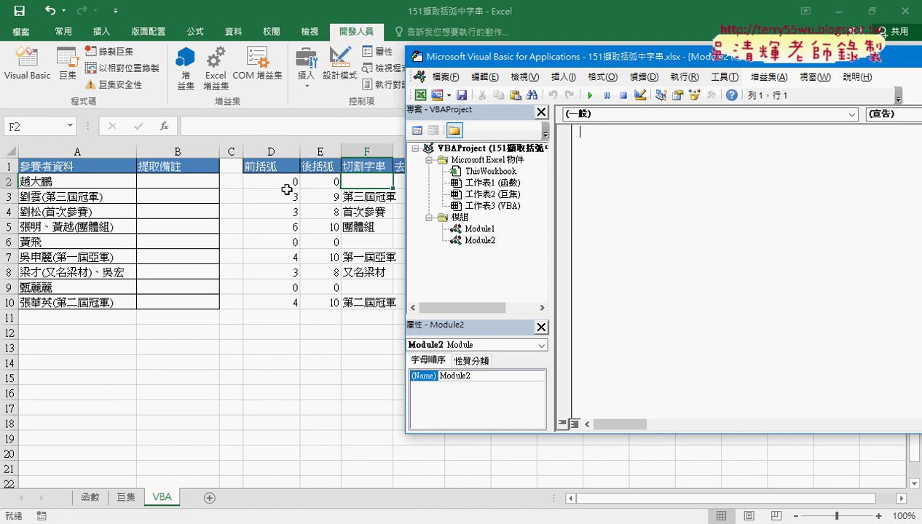
- Clear the macro results from D2:F10, leaving the D1 header in place
{"action": "left_click_drag", "start_coordinate": [274, 180], "coordinate": [372, 302]}
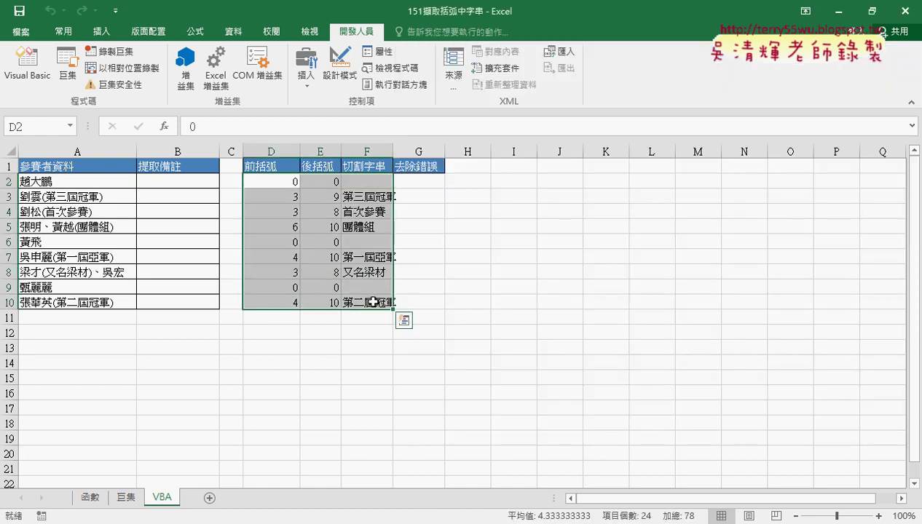
{"action": "key", "text": "Delete"}
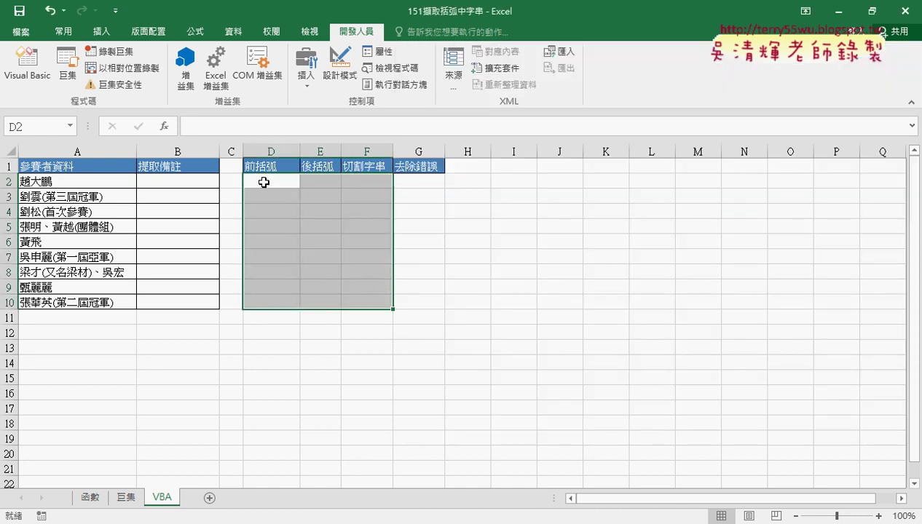
{"action": "left_click", "coordinate": [262, 166]}
{"action": "left_click_drag", "start_coordinate": [226, 127], "coordinate": [190, 127]}
{"action": "key", "text": "ctrl+c"}
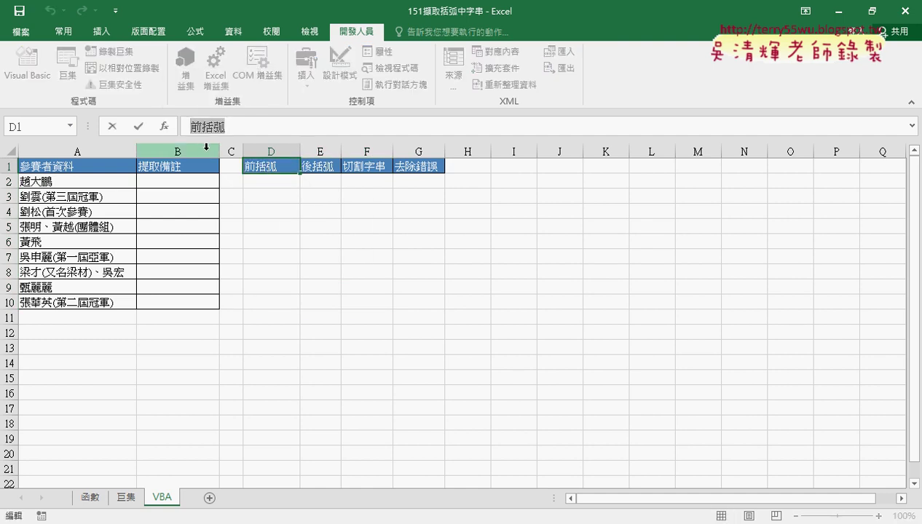
- Open the Visual Basic editor and its Insert menu to add a procedure
{"action": "left_click", "coordinate": [112, 129]}
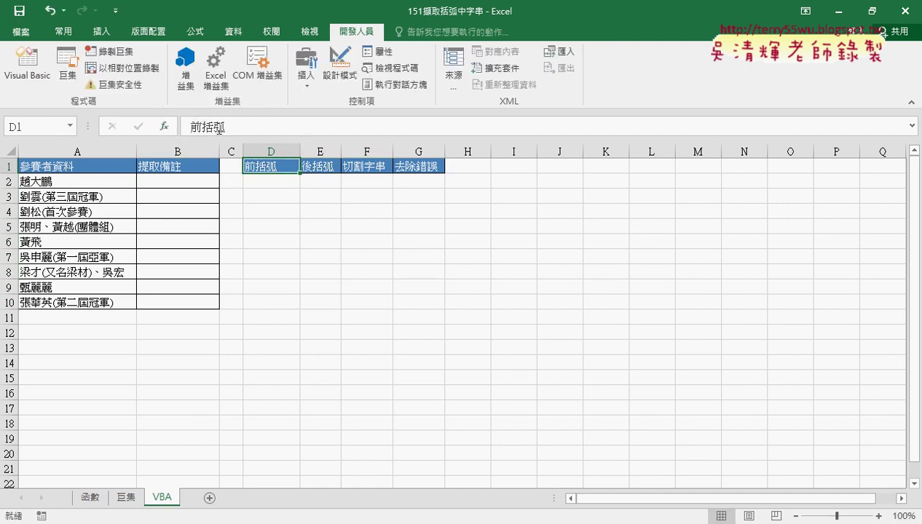
{"action": "left_click", "coordinate": [27, 64]}
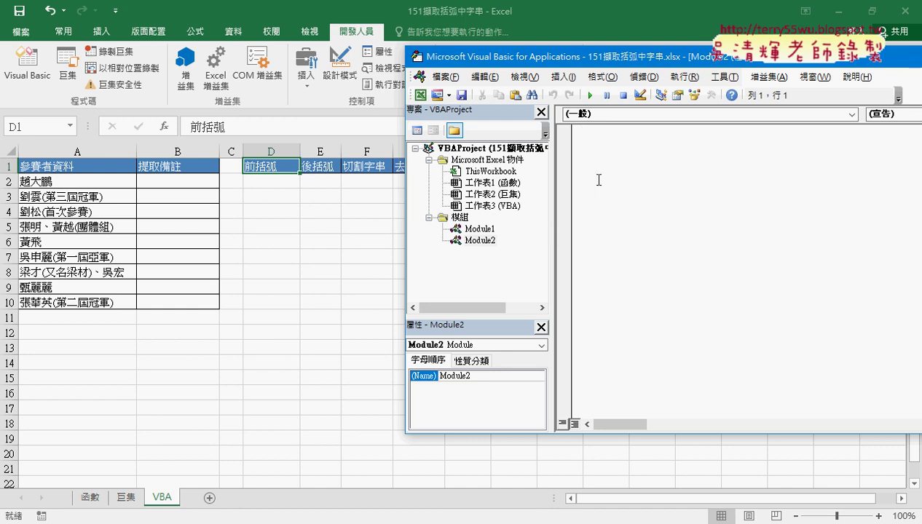
{"action": "left_click", "coordinate": [562, 77]}
- Add a new procedure named 前括弧
{"action": "left_click", "coordinate": [587, 94]}
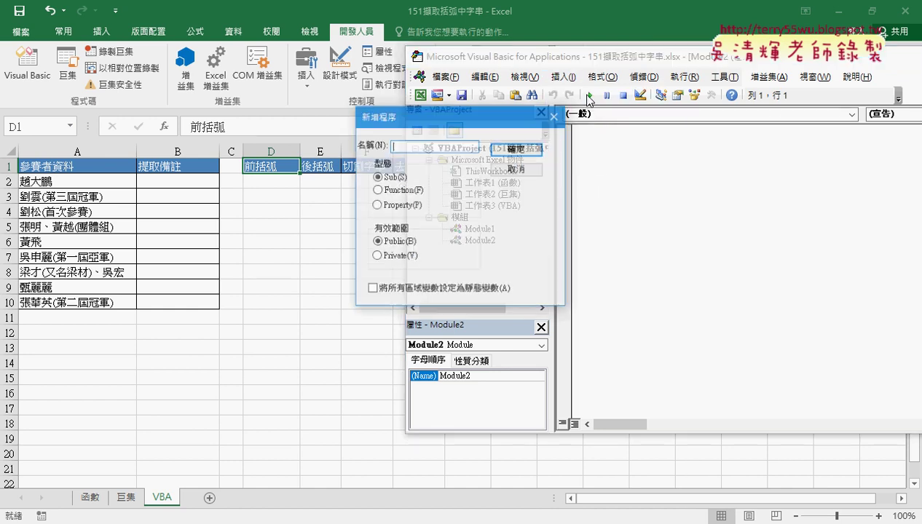
{"action": "key", "text": "ctrl+v"}
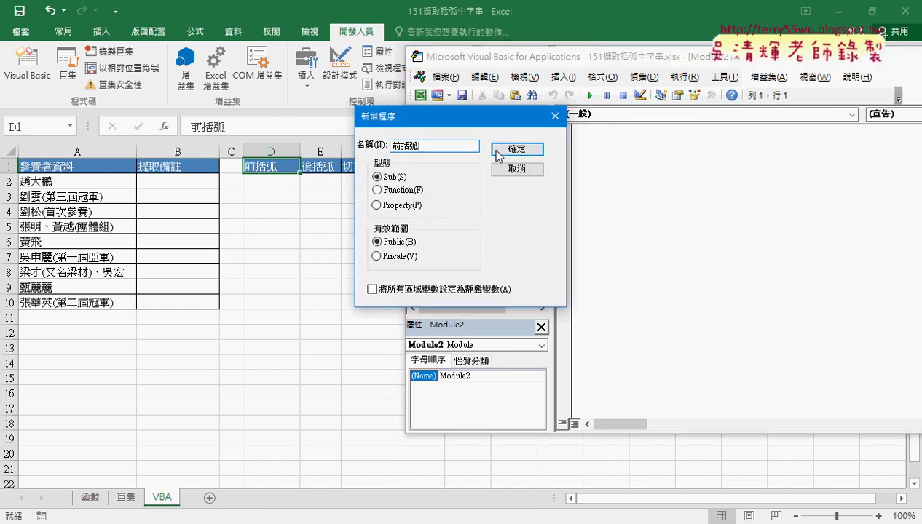
{"action": "left_click", "coordinate": [513, 149]}
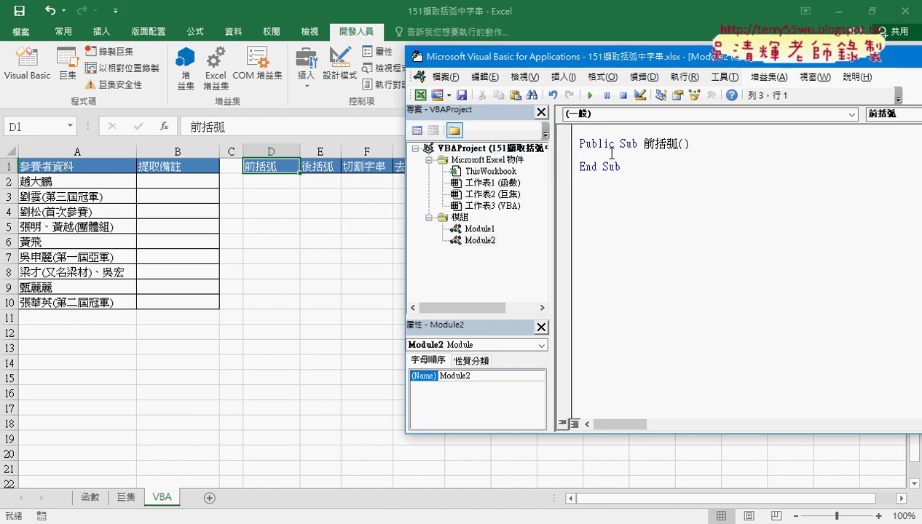
- Write a For i = 2 To 10 … Next loop inside 前括弧
{"action": "key", "text": "Tab"}
{"action": "type", "text": "for"}
{"action": "type", "text": " i="}
{"action": "type", "text": "2 to"}
{"action": "type", "text": "10"}
{"action": "key", "text": "Return"}
{"action": "key", "text": "Return"}
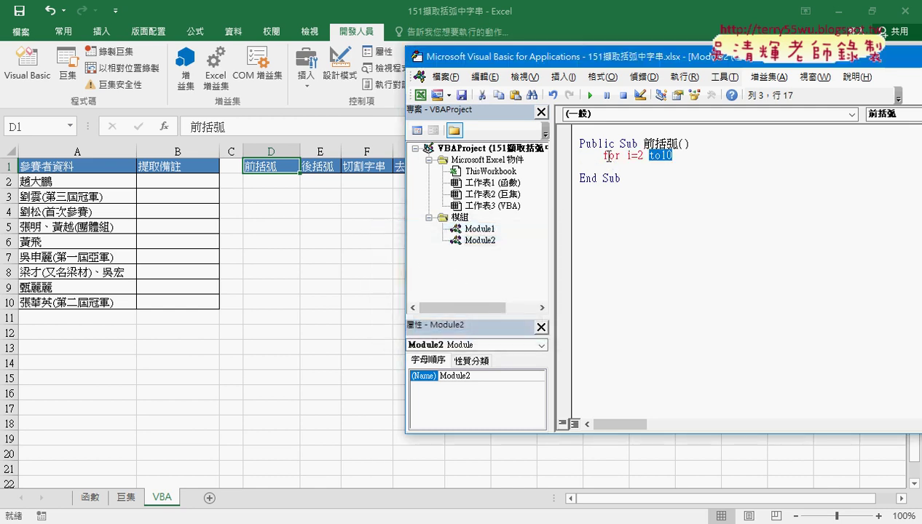
{"action": "left_click", "coordinate": [661, 156]}
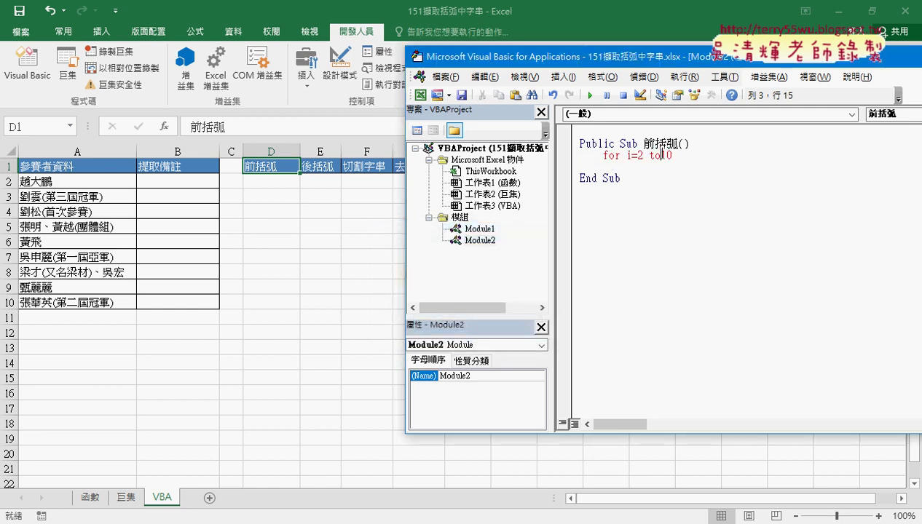
{"action": "left_click", "coordinate": [686, 157]}
{"action": "key", "text": "Return"}
{"action": "left_click", "coordinate": [603, 177]}
{"action": "type", "text": "next"}
{"action": "key", "text": "Up"}
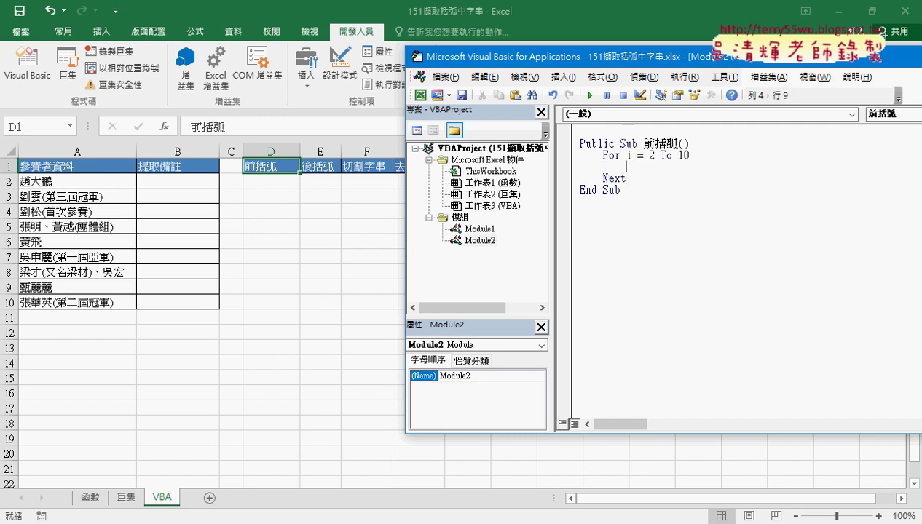
- Start the loop body with Cells(i,"D") = VBA.Ins
{"action": "double_click", "coordinate": [625, 154]}
{"action": "left_click", "coordinate": [621, 167]}
{"action": "type", "text": "cells"}
{"action": "type", "text": "(i"}
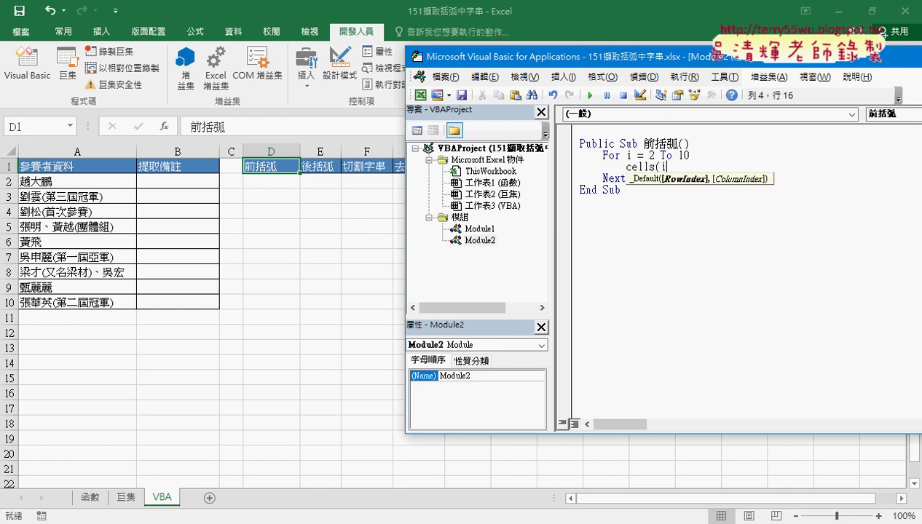
{"action": "type", "text": ",\"D\")"}
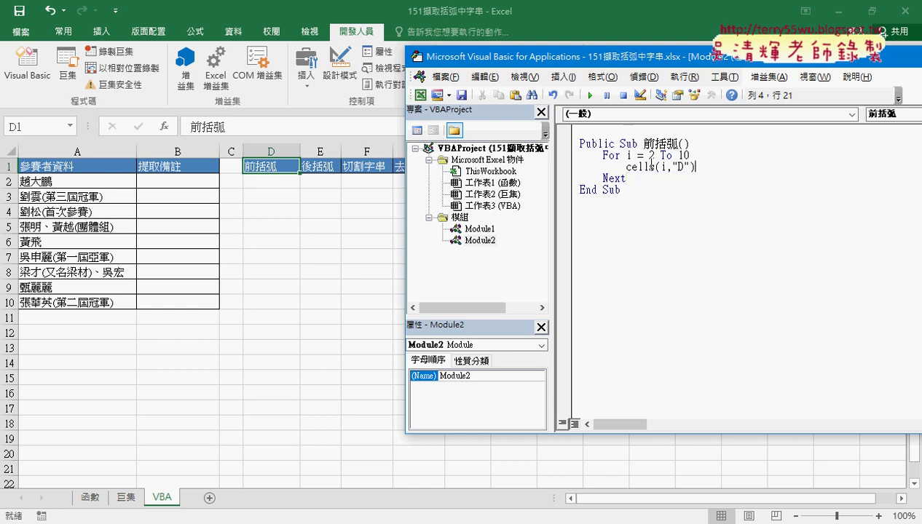
{"action": "type", "text": "="}
{"action": "type", "text": "vba"}
{"action": "type", "text": ".ins"}
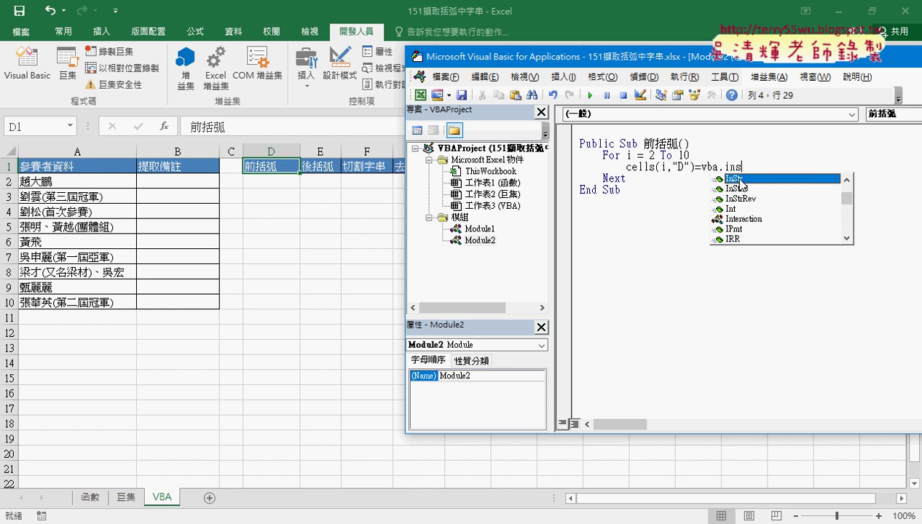
- Complete the line as Cells(i, "D") = VBA.InStr(Cells(i, "A"), "(")
{"action": "double_click", "coordinate": [738, 180]}
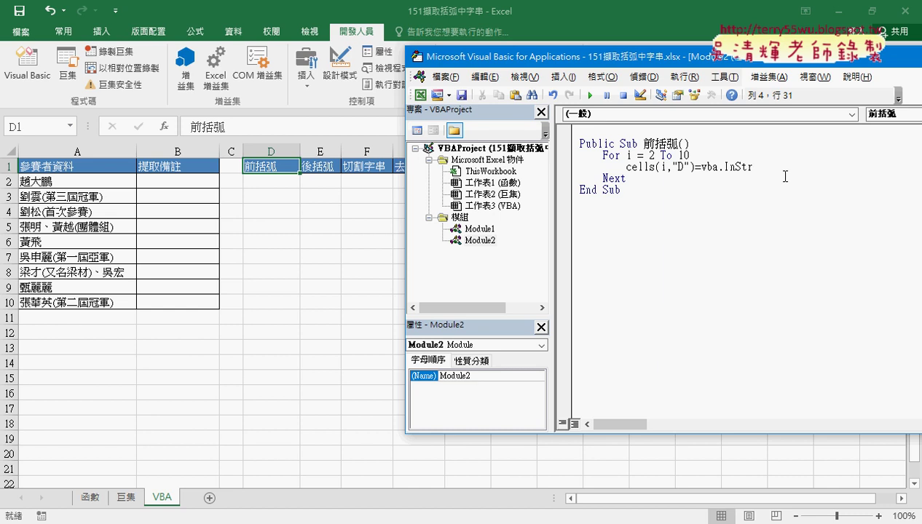
{"action": "type", "text": "("}
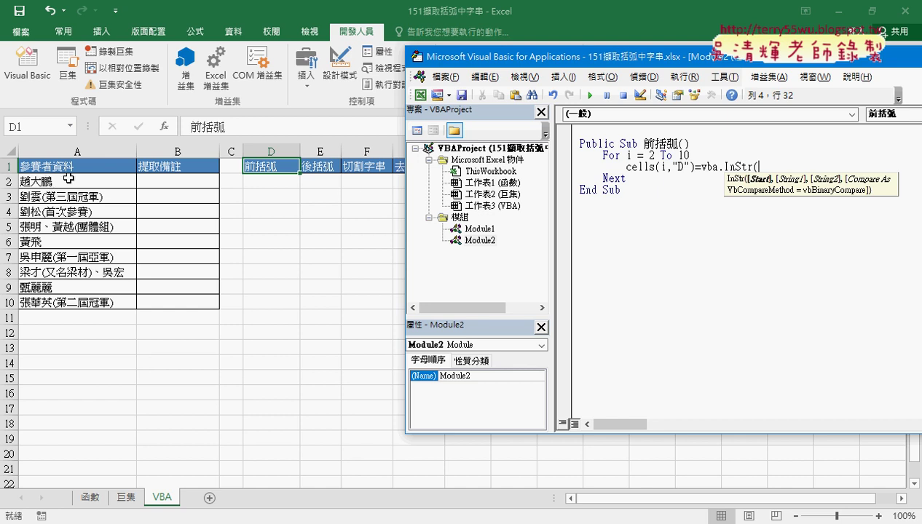
{"action": "mouse_move", "coordinate": [693, 166]}
{"action": "left_mouse_down"}
{"action": "mouse_move", "coordinate": [621, 166]}
{"action": "mouse_move", "coordinate": [818, 167]}
{"action": "left_mouse_up"}
{"action": "type", "text": "A"}
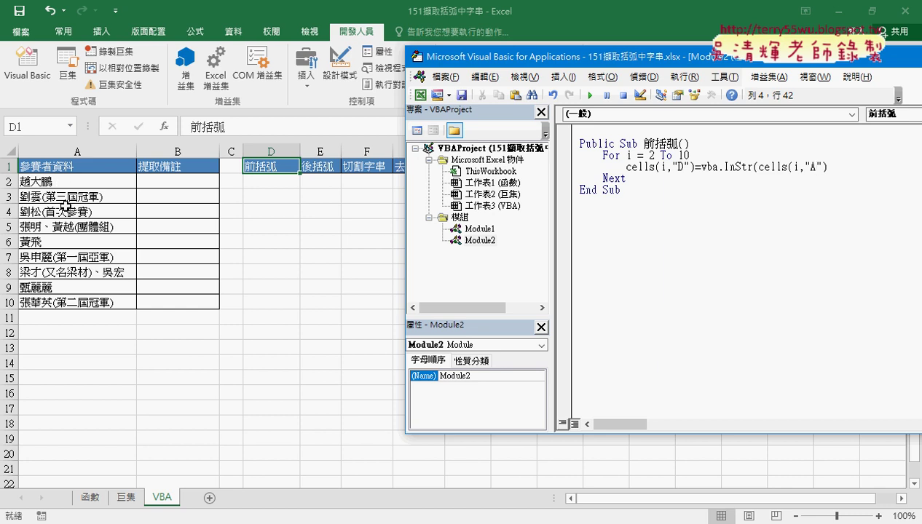
{"action": "left_click", "coordinate": [849, 167]}
{"action": "type", "text": ","}
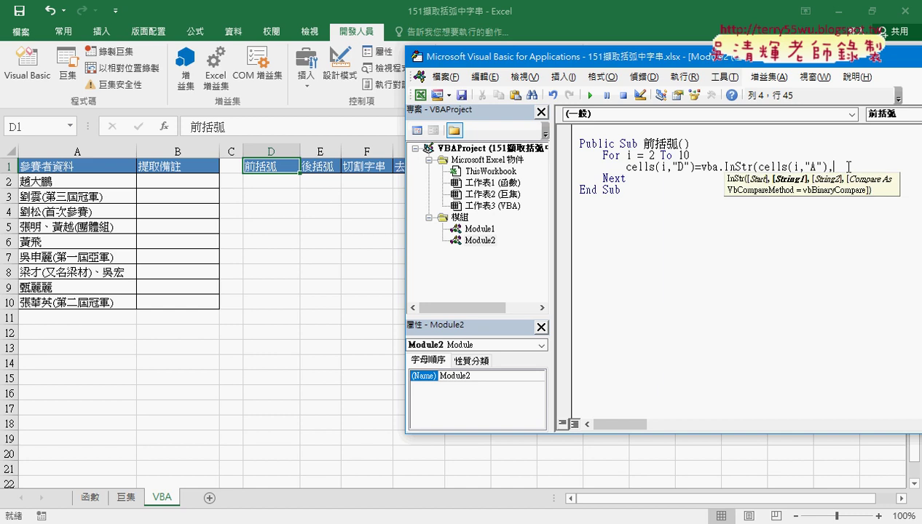
{"action": "type", "text": "\"(\")"}
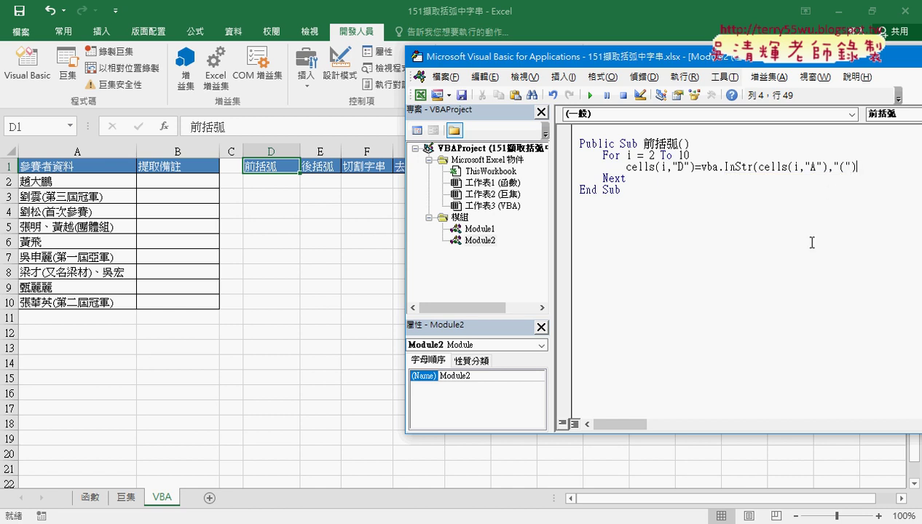
{"action": "left_click", "coordinate": [801, 232]}
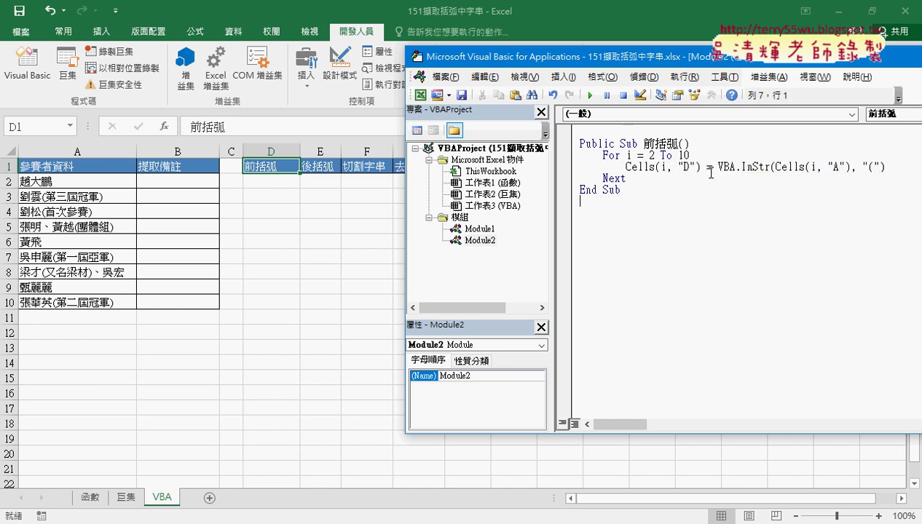
{"action": "left_click_drag", "start_coordinate": [718, 167], "coordinate": [896, 166]}
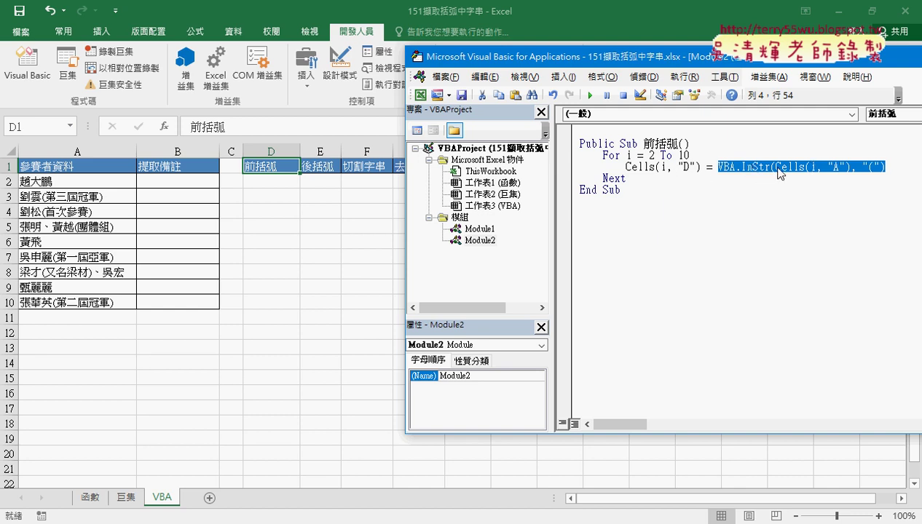
{"action": "left_click", "coordinate": [649, 170]}
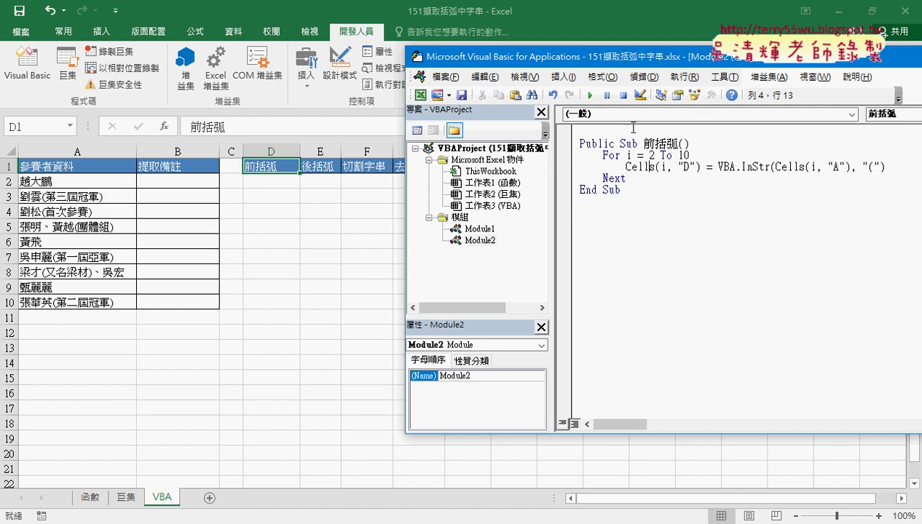
- Run 前括弧, filling D2:D10 with 0, 3, 3, 6, 0, 4, 3, 0, 4, and annotate the results
{"action": "left_click", "coordinate": [592, 95]}
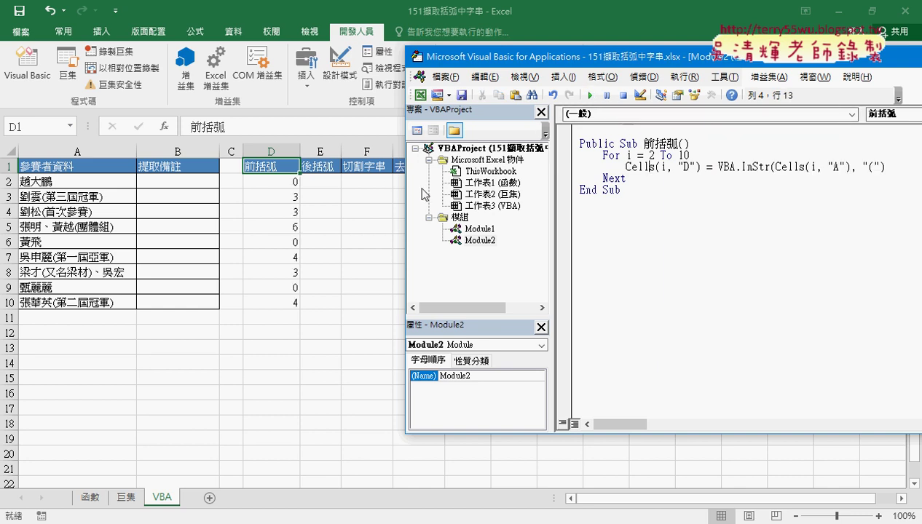
{"action": "left_click_drag", "start_coordinate": [15, 188], "coordinate": [55, 188]}
{"action": "left_click_drag", "start_coordinate": [281, 189], "coordinate": [294, 187]}
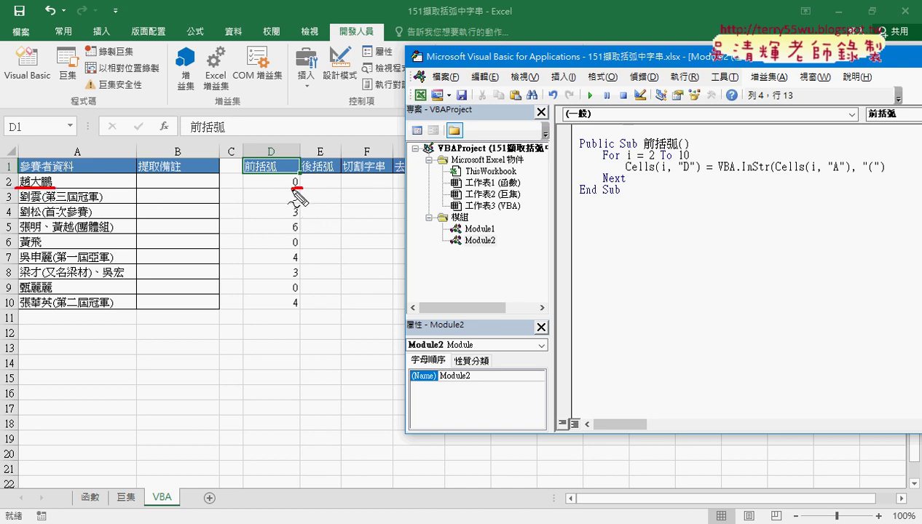
{"action": "left_click_drag", "start_coordinate": [292, 204], "coordinate": [301, 203]}
{"action": "left_click_drag", "start_coordinate": [34, 206], "coordinate": [44, 204]}
{"action": "left_click_drag", "start_coordinate": [20, 249], "coordinate": [115, 248]}
{"action": "left_click_drag", "start_coordinate": [291, 231], "coordinate": [301, 230]}
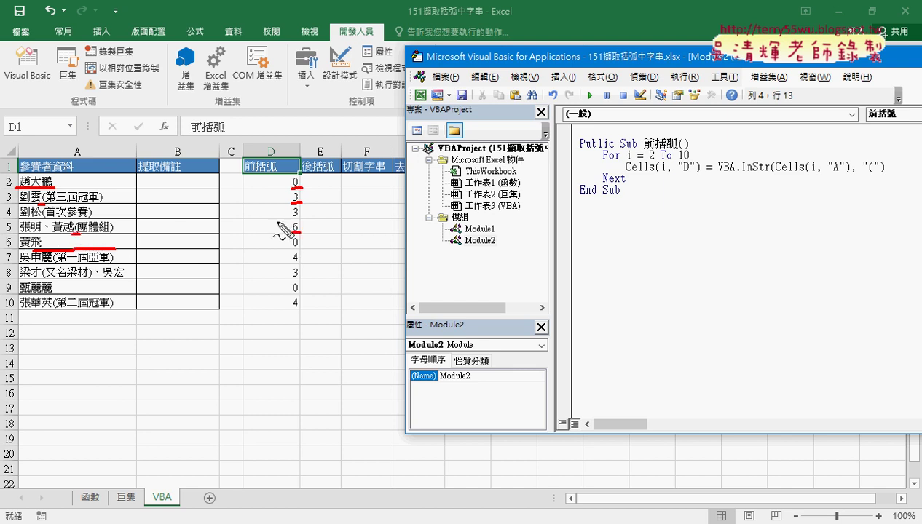
{"action": "key", "text": "Escape"}
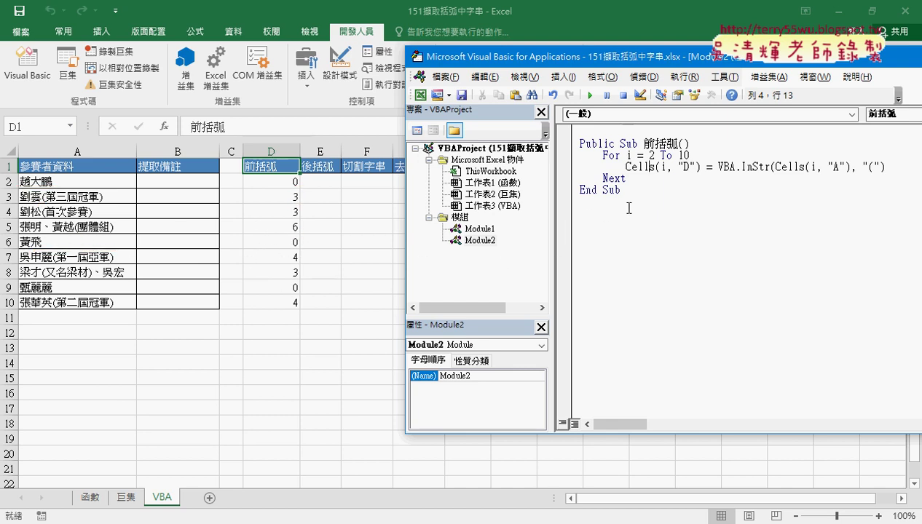
{"action": "left_click_drag", "start_coordinate": [608, 213], "coordinate": [580, 142]}
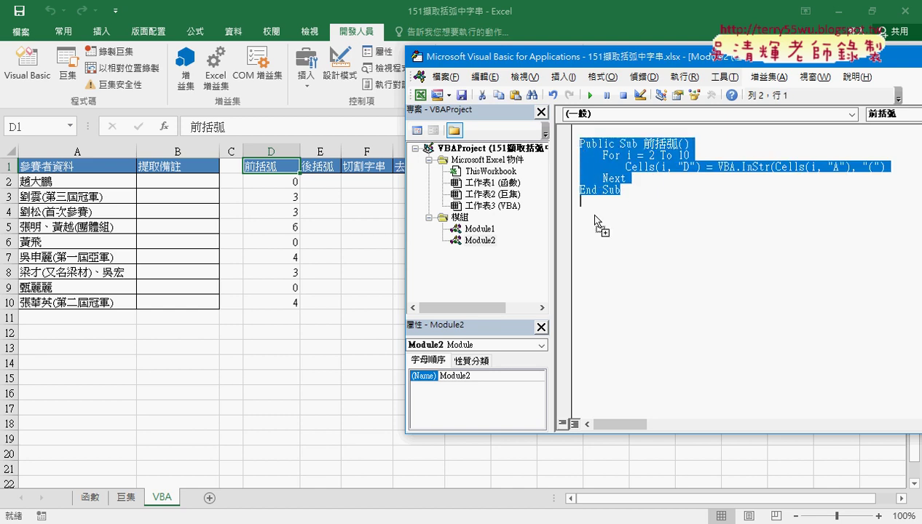
- Duplicate the procedure as 後括弧 and change its target column from D to E
{"action": "left_click_drag", "start_coordinate": [595, 216], "coordinate": [653, 202]}
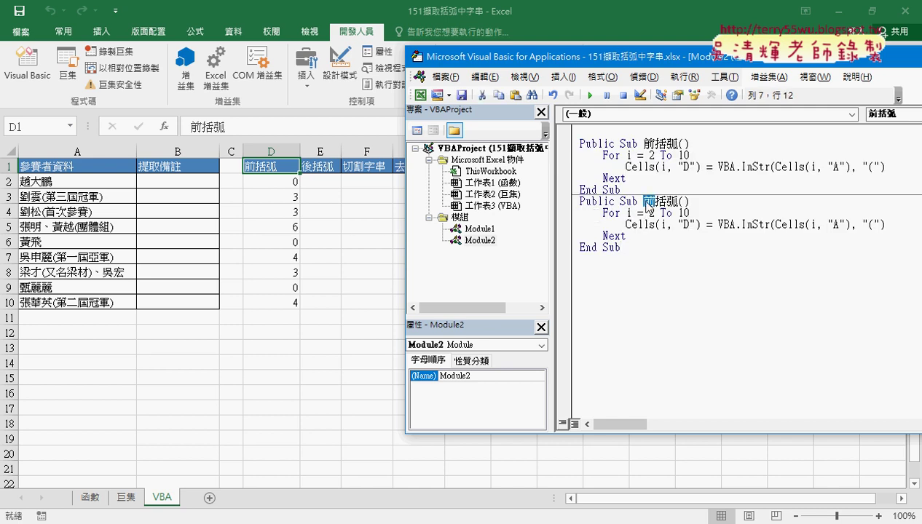
{"action": "key", "text": "Delete"}
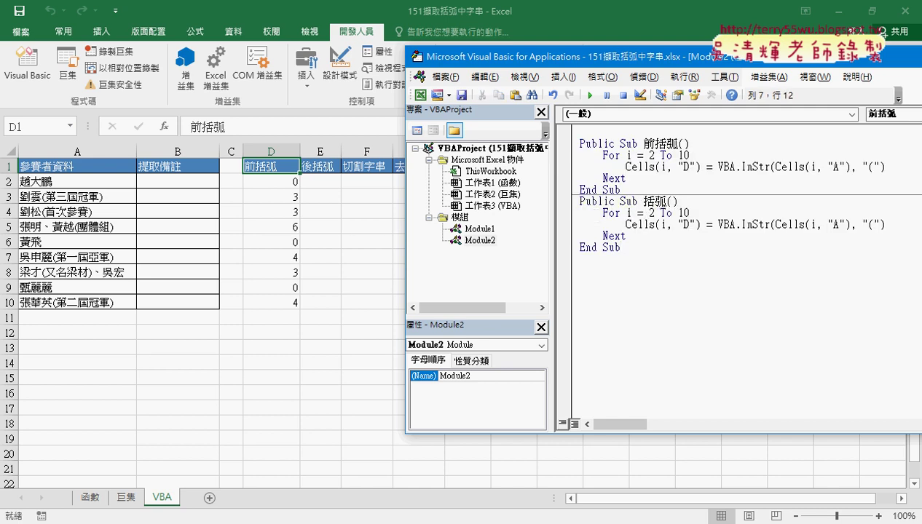
{"action": "type", "text": "後"}
{"action": "key", "text": "Down"}
{"action": "key", "text": "Down"}
{"action": "key", "text": "Down"}
{"action": "double_click", "coordinate": [685, 225]}
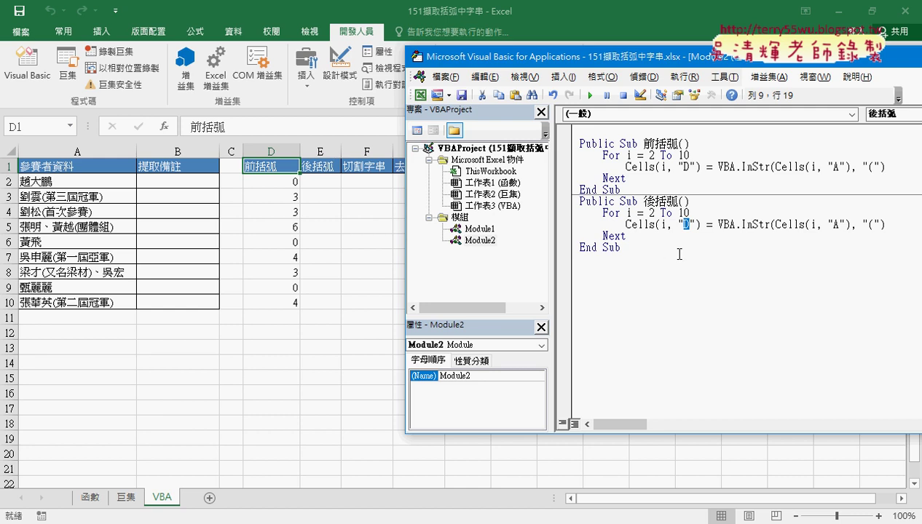
{"action": "type", "text": "E"}
- Search for ")" instead of "(" and run 後括弧 to fill E2:E10
{"action": "double_click", "coordinate": [870, 226]}
{"action": "type", "text": ")"}
{"action": "left_click", "coordinate": [647, 226]}
{"action": "left_click", "coordinate": [589, 96]}
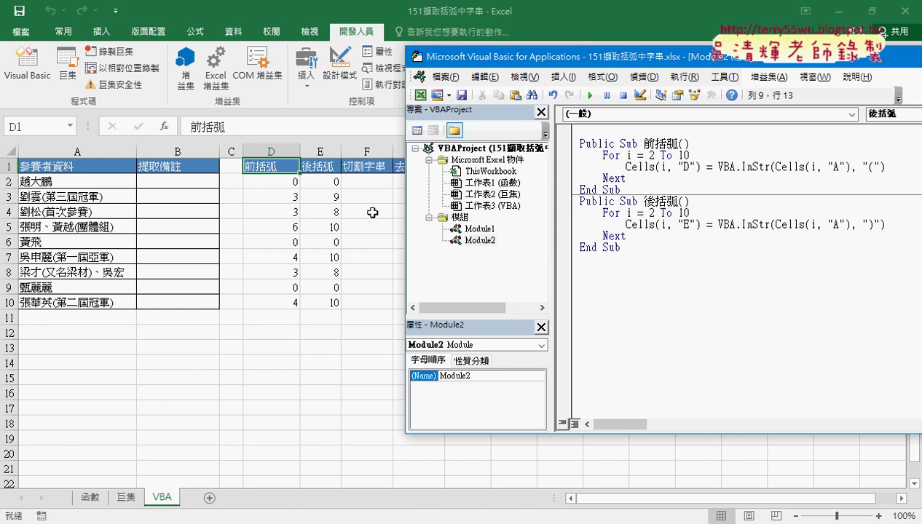
- Copy the F1 header text and rename the third macro to 切割字串
{"action": "left_click_drag", "start_coordinate": [512, 55], "coordinate": [545, 43]}
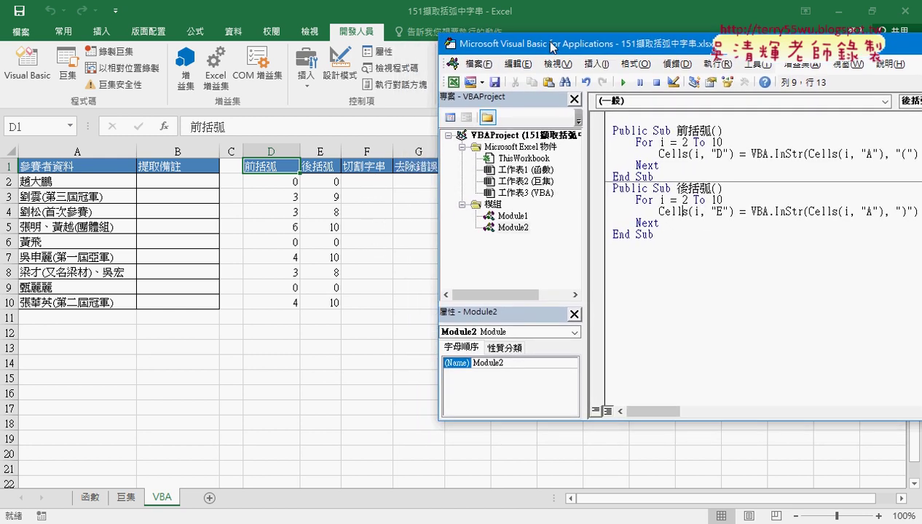
{"action": "mouse_move", "coordinate": [661, 235]}
{"action": "left_mouse_down"}
{"action": "mouse_move", "coordinate": [612, 188]}
{"action": "mouse_move", "coordinate": [638, 277]}
{"action": "left_mouse_up"}
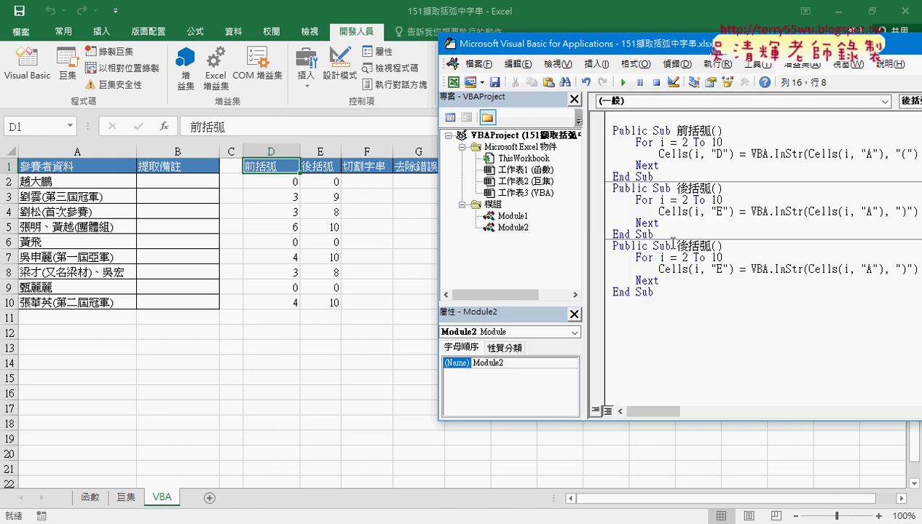
{"action": "left_click", "coordinate": [364, 168]}
{"action": "double_click", "coordinate": [213, 128]}
{"action": "key", "text": "ctrl+c"}
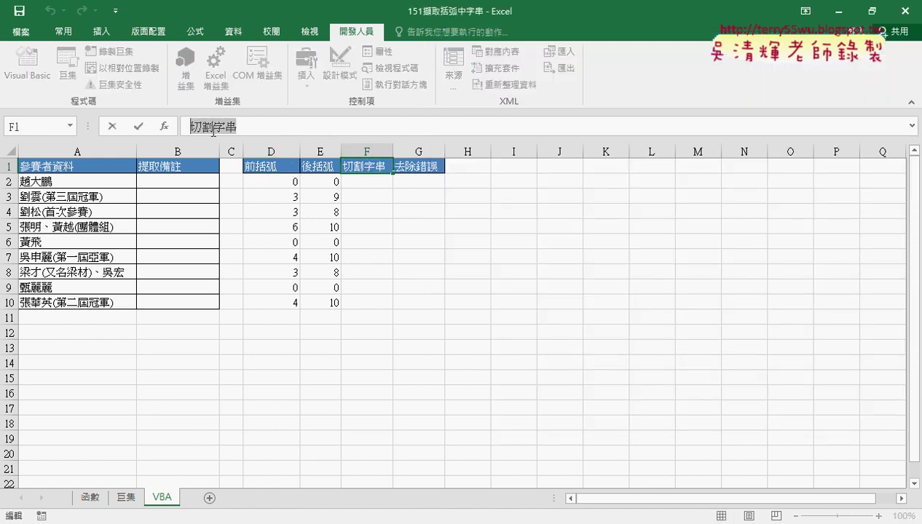
{"action": "left_click", "coordinate": [112, 126]}
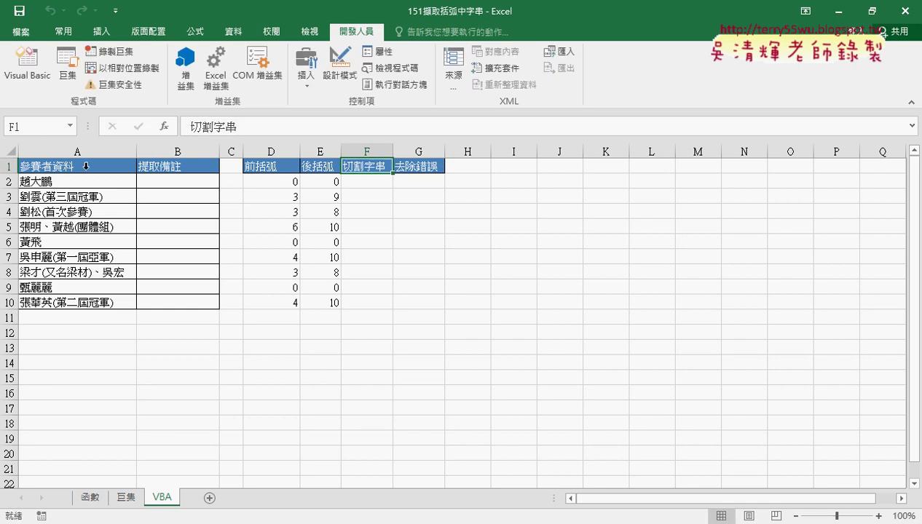
{"action": "left_click", "coordinate": [31, 82]}
{"action": "left_click", "coordinate": [677, 246]}
{"action": "left_click_drag", "start_coordinate": [677, 245], "coordinate": [712, 247]}
{"action": "key", "text": "ctrl+v"}
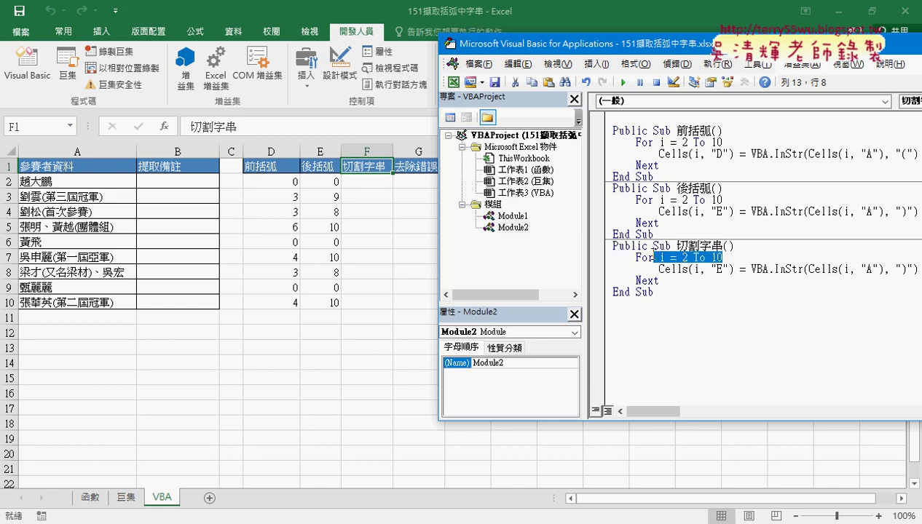
- Change its target column to F and replace the InStr expression with vba.mid
{"action": "left_click", "coordinate": [723, 268]}
{"action": "left_click_drag", "start_coordinate": [723, 268], "coordinate": [719, 270]}
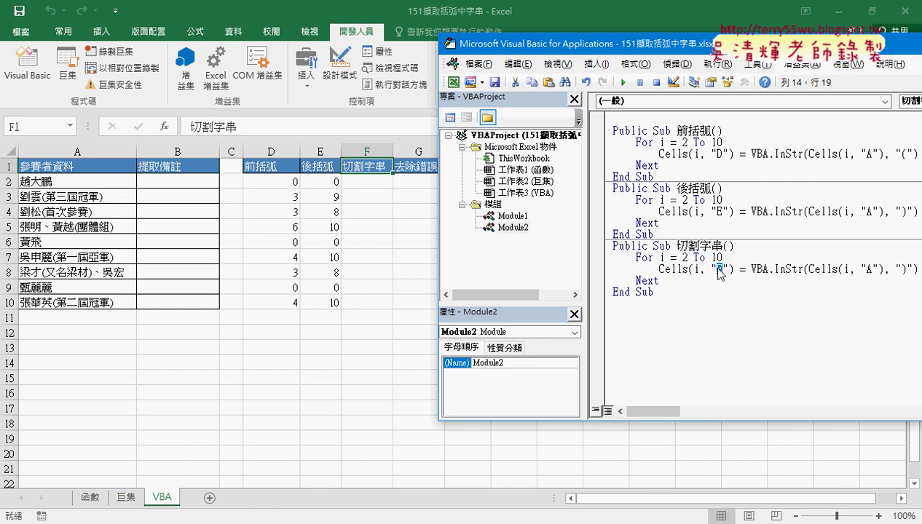
{"action": "type", "text": "F"}
{"action": "left_click_drag", "start_coordinate": [684, 56], "coordinate": [623, 57]}
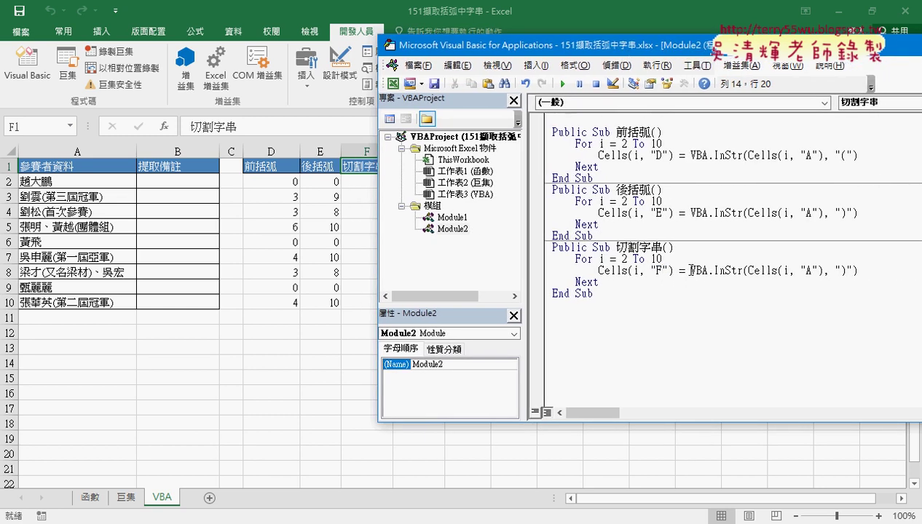
{"action": "left_click_drag", "start_coordinate": [691, 270], "coordinate": [847, 271]}
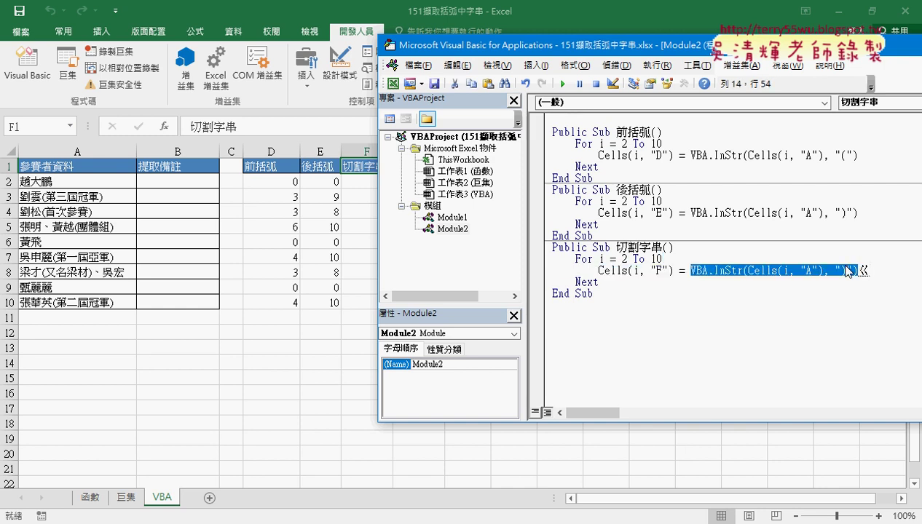
{"action": "key", "text": "BackSpace"}
{"action": "type", "text": "vba"}
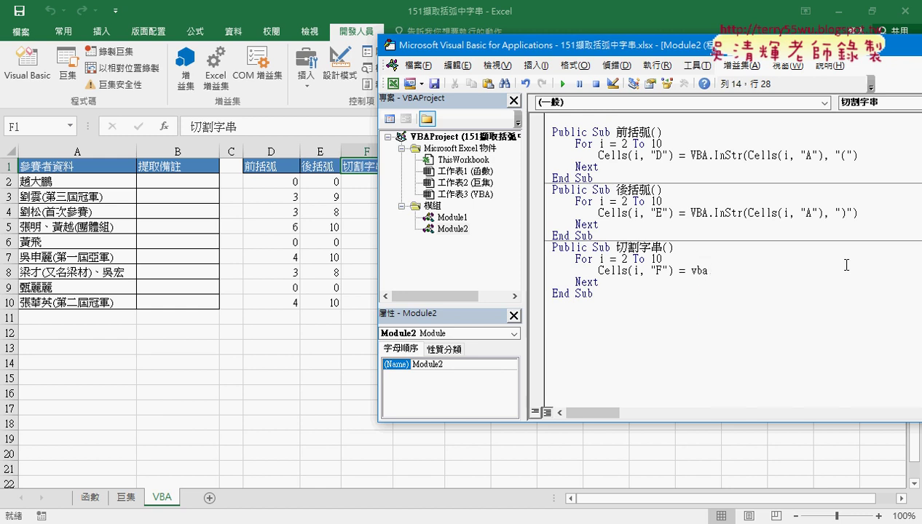
{"action": "type", "text": ".mi"}
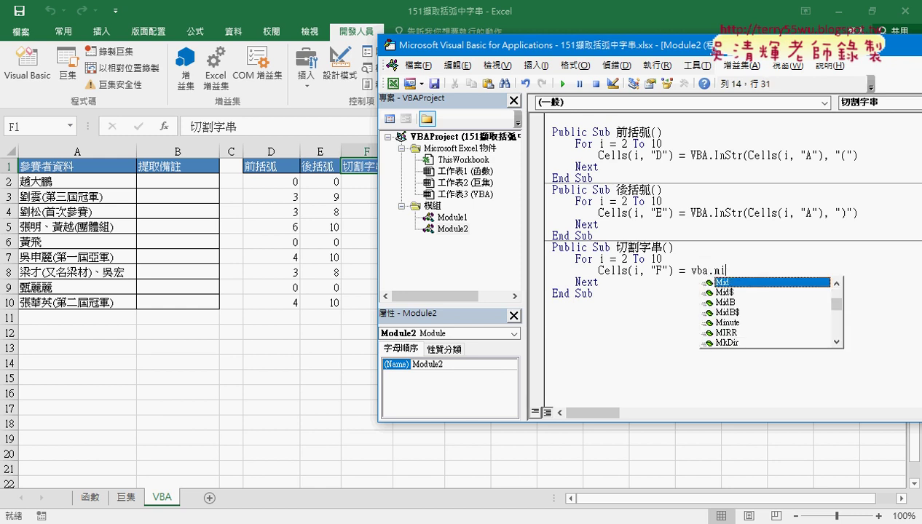
{"action": "type", "text": "d"}
- Replace the vba.mid text with mid( after the equals sign
{"action": "type", "text": "("}
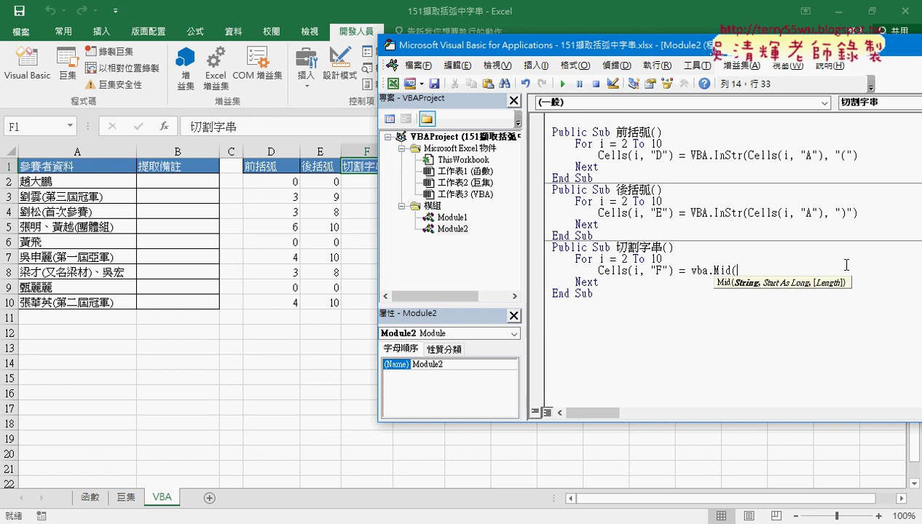
{"action": "left_click_drag", "start_coordinate": [715, 271], "coordinate": [690, 270]}
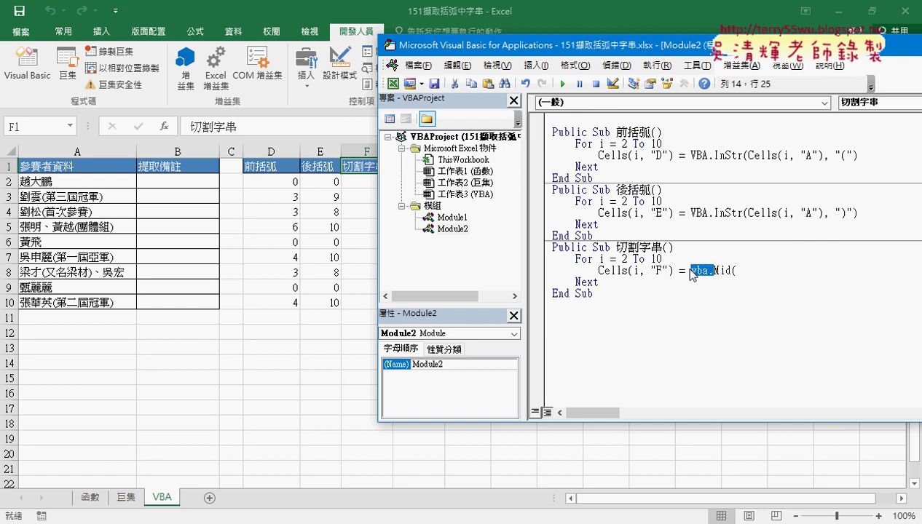
{"action": "key", "text": "Delete"}
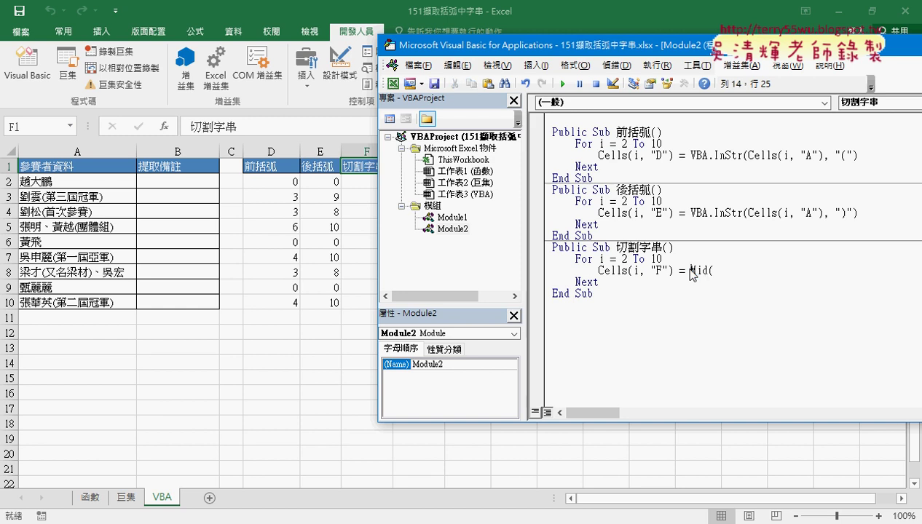
{"action": "key", "text": "ctrl+z"}
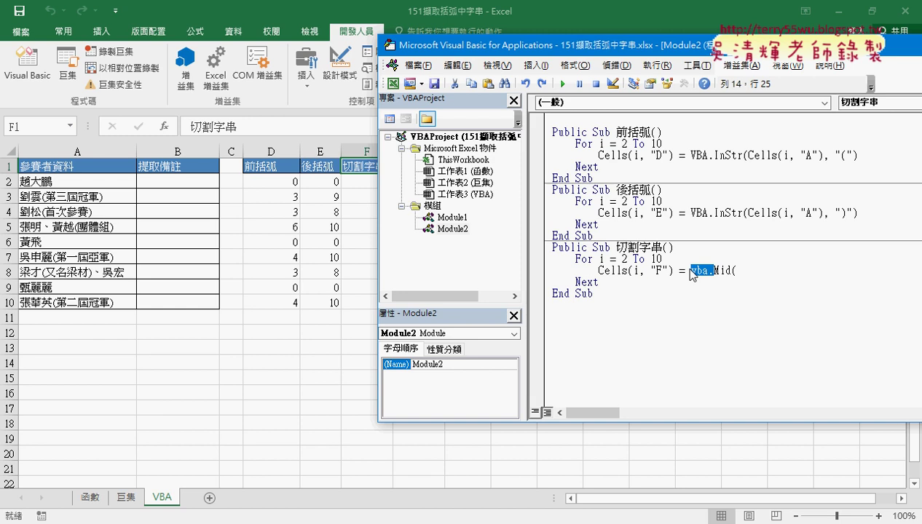
{"action": "left_click_drag", "start_coordinate": [736, 271], "coordinate": [710, 273]}
{"action": "type", "text": "."}
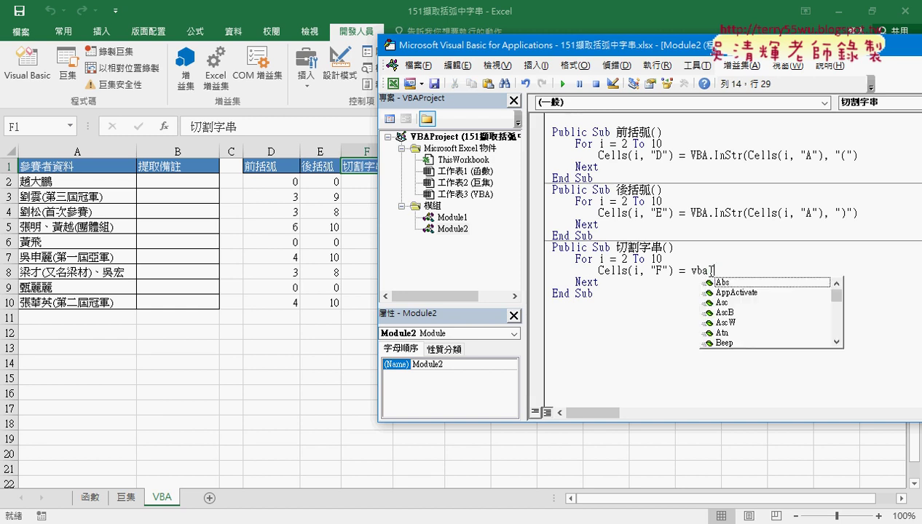
{"action": "type", "text": "mid"}
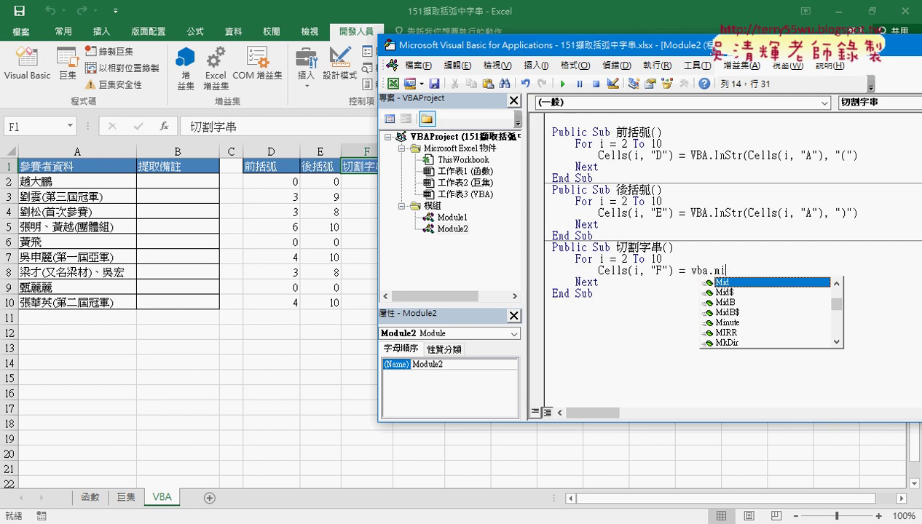
{"action": "key", "text": "BackSpace"}
{"action": "key", "text": "BackSpace"}
{"action": "key", "text": "BackSpace"}
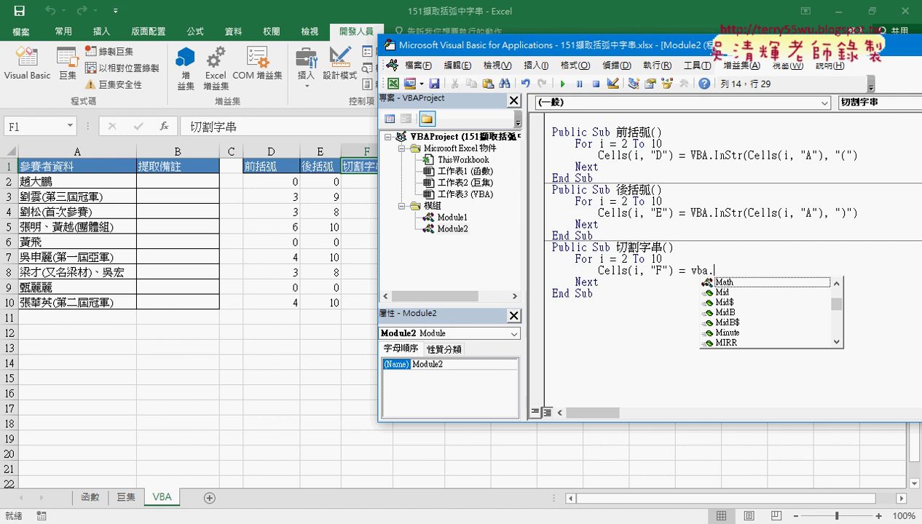
{"action": "left_click_drag", "start_coordinate": [714, 270], "coordinate": [690, 271]}
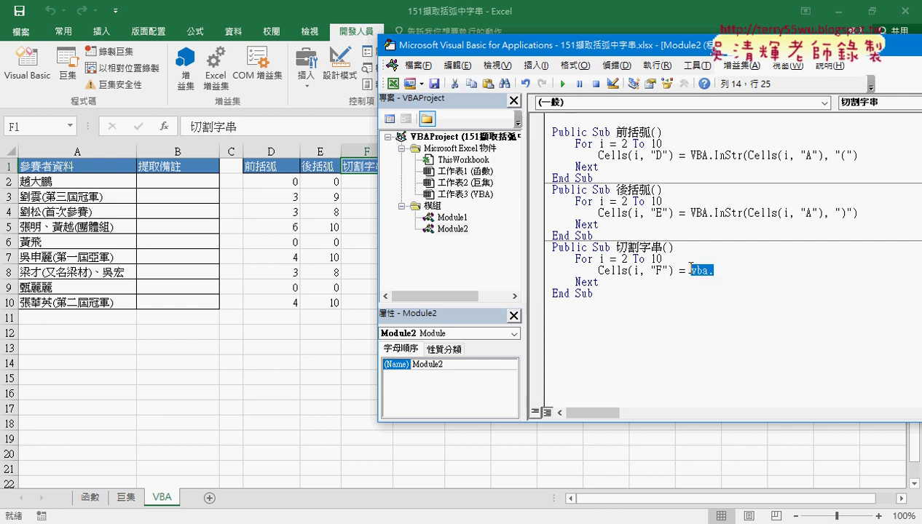
{"action": "type", "text": "mid"}
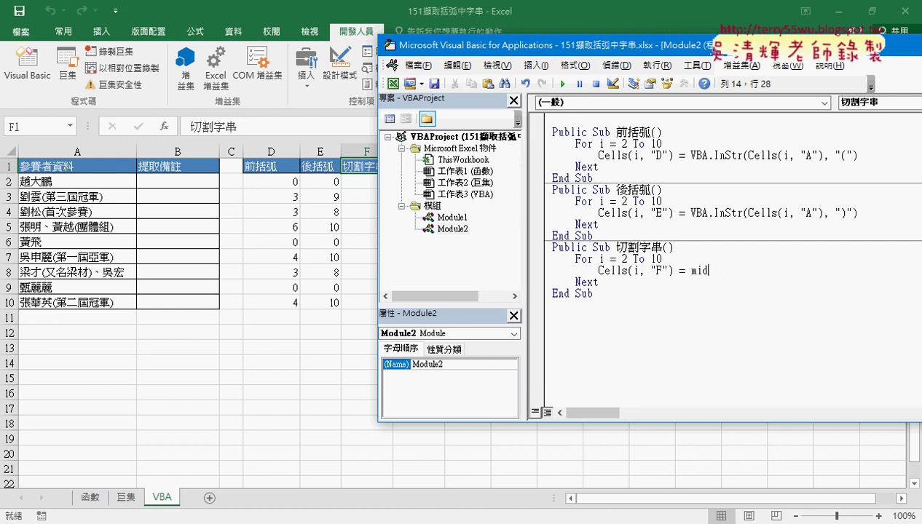
{"action": "type", "text": "("}
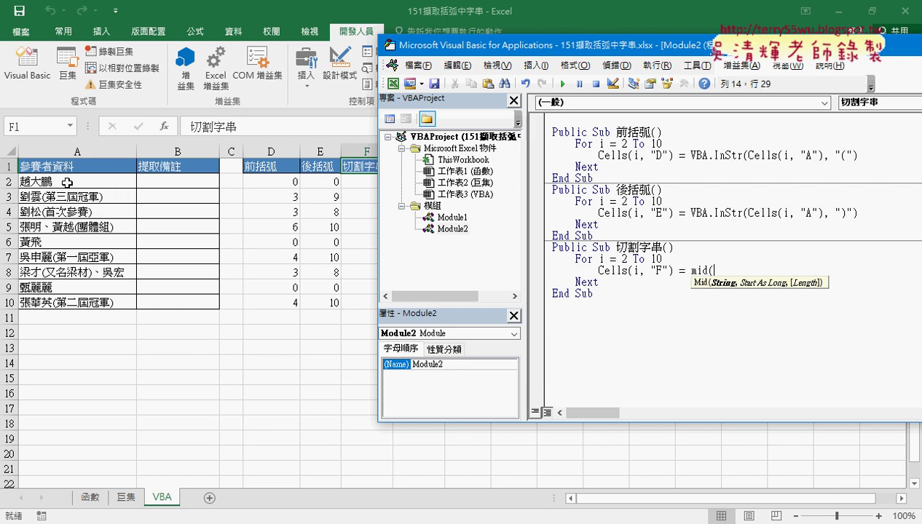
- Add Cells(i, "A") as Mid's first argument, followed by a comma
{"action": "mouse_move", "coordinate": [674, 270]}
{"action": "left_mouse_down"}
{"action": "mouse_move", "coordinate": [599, 270]}
{"action": "mouse_move", "coordinate": [715, 271]}
{"action": "left_mouse_up"}
{"action": "double_click", "coordinate": [772, 271]}
{"action": "type", "text": "A"}
{"action": "left_click", "coordinate": [805, 271]}
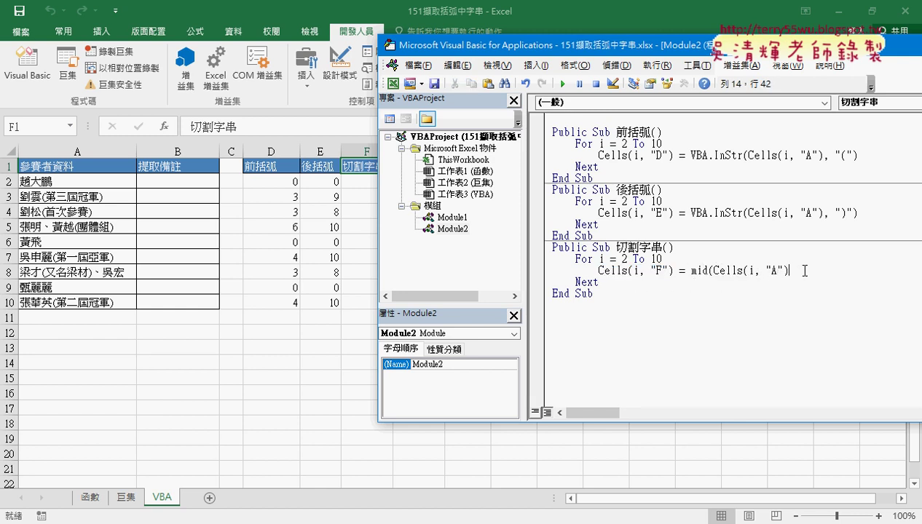
{"action": "type", "text": ","}
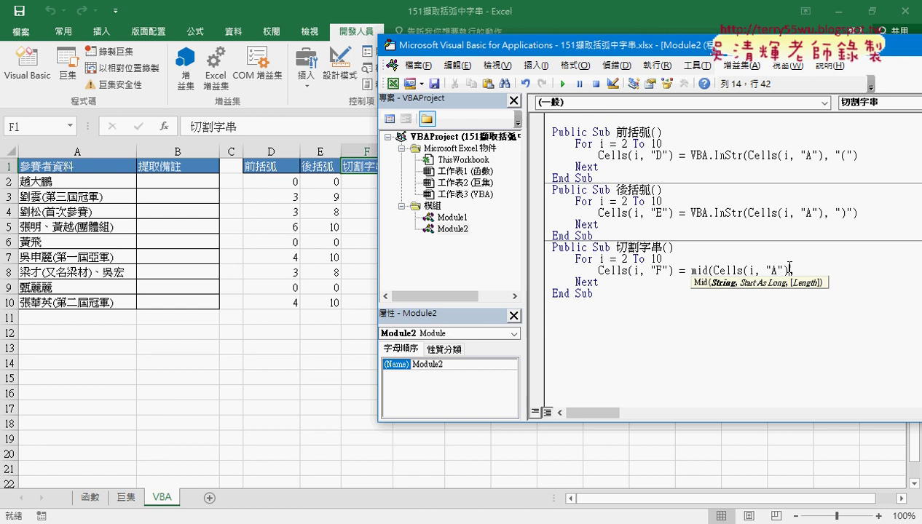
{"action": "left_click_drag", "start_coordinate": [787, 270], "coordinate": [715, 270]}
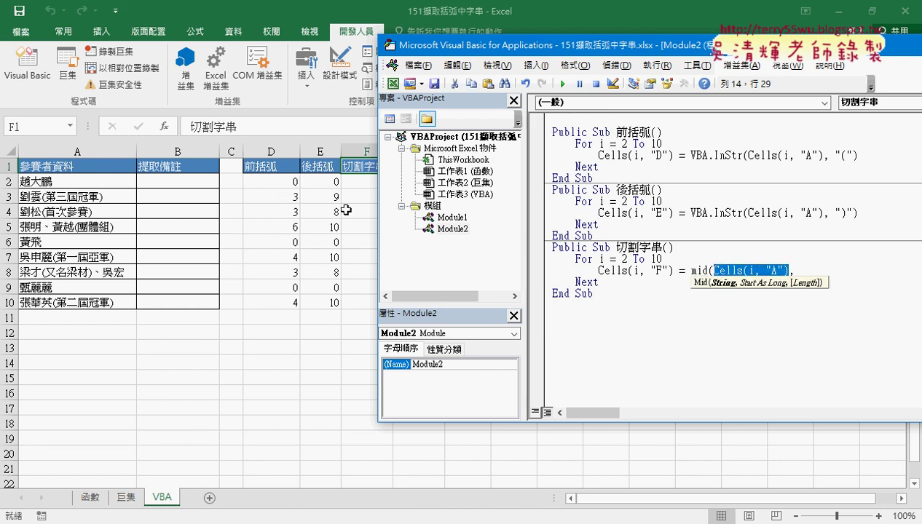
- Make the Mid start argument Cells(i, "D")+1, followed by a comma
{"action": "left_click_drag", "start_coordinate": [783, 274], "coordinate": [793, 270]}
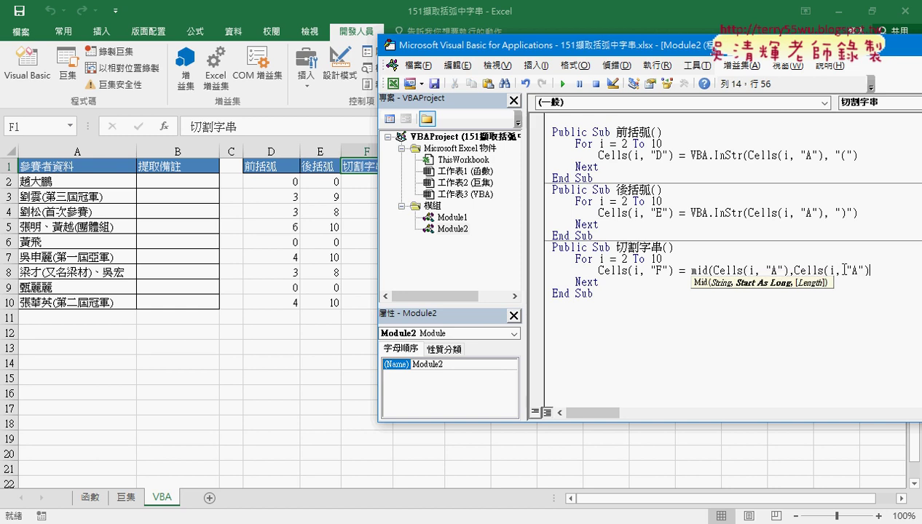
{"action": "double_click", "coordinate": [855, 270]}
{"action": "type", "text": "D"}
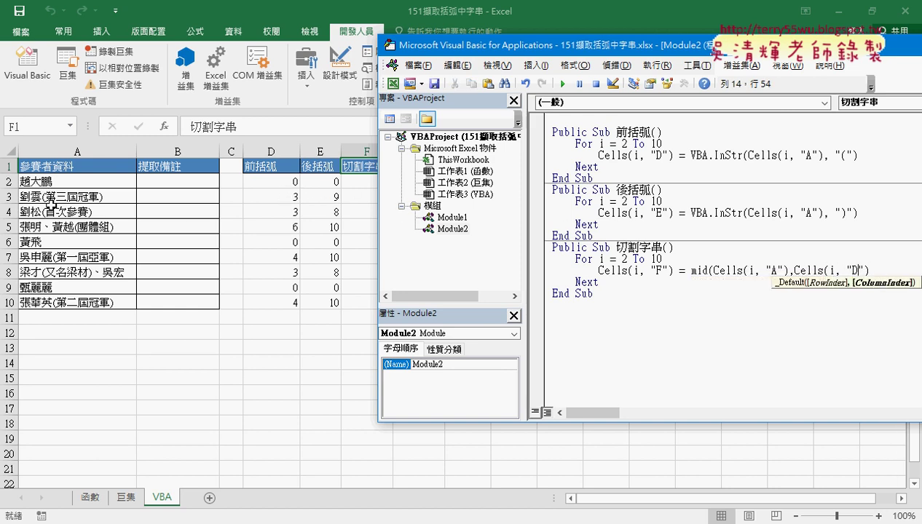
{"action": "left_click", "coordinate": [878, 268]}
{"action": "type", "text": "+1"}
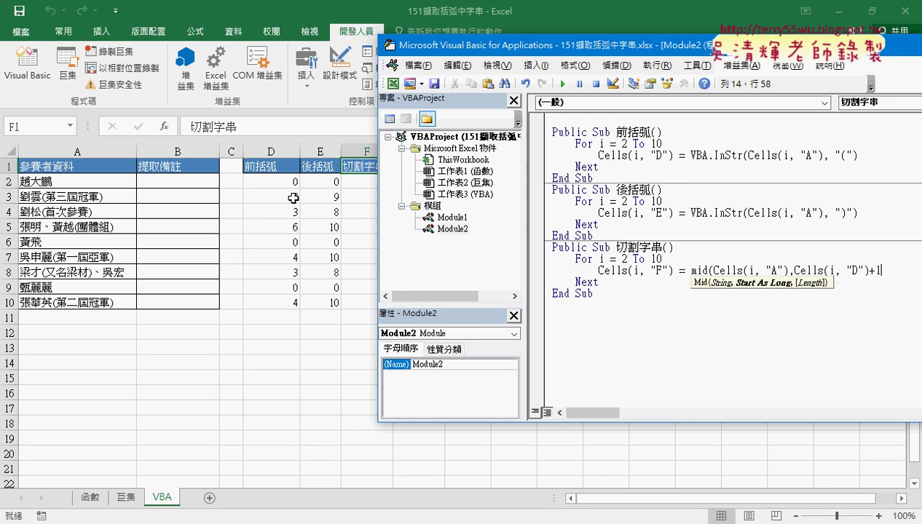
{"action": "left_click_drag", "start_coordinate": [473, 52], "coordinate": [332, 59]}
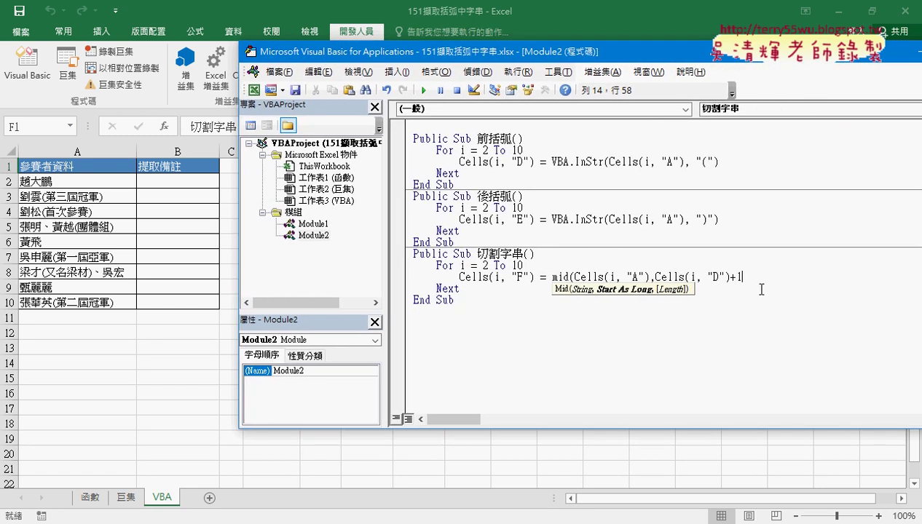
{"action": "type", "text": ","}
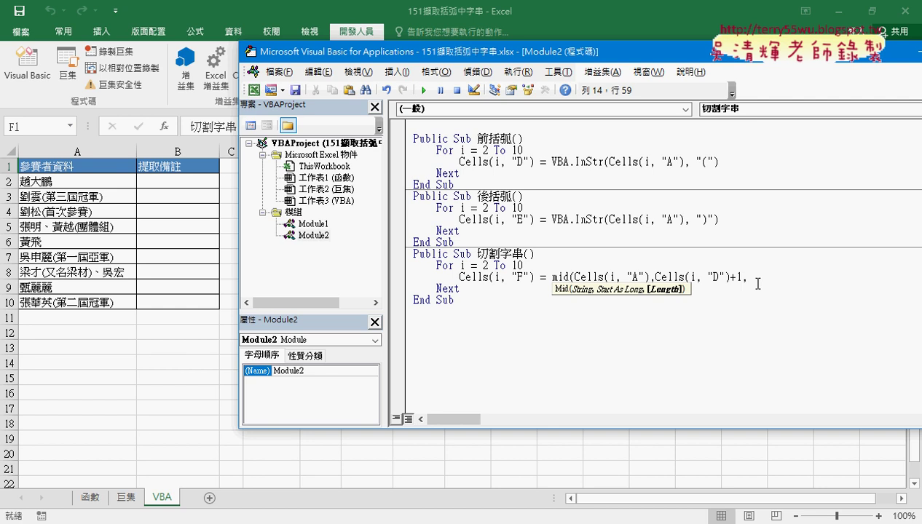
{"action": "left_click_drag", "start_coordinate": [510, 52], "coordinate": [616, 52]}
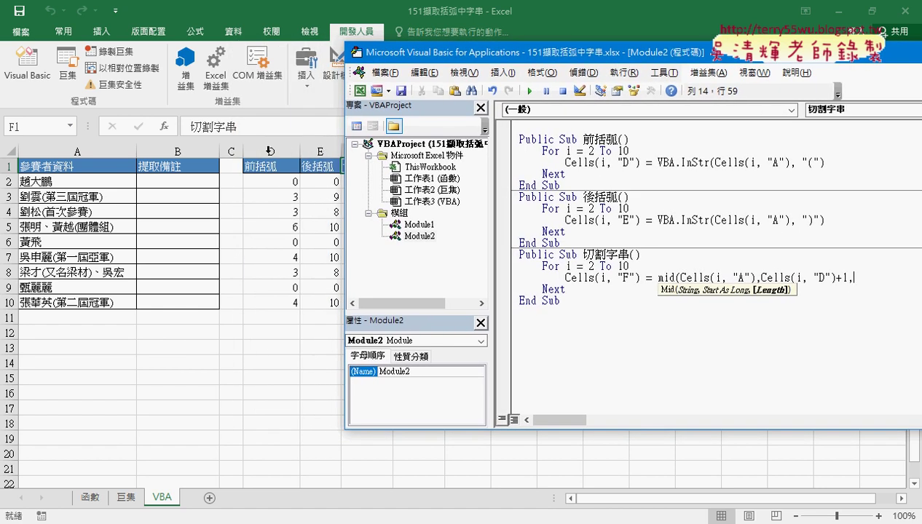
{"action": "left_click_drag", "start_coordinate": [422, 53], "coordinate": [256, 56]}
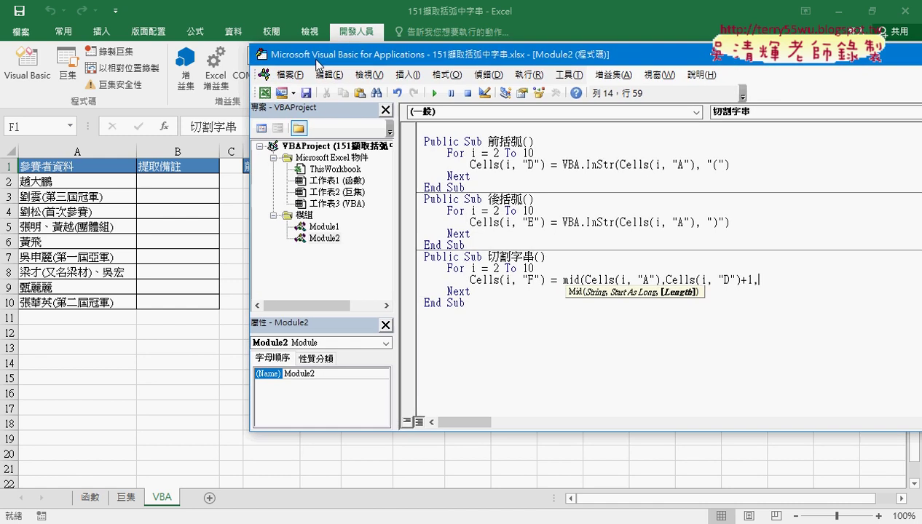
{"action": "mouse_move", "coordinate": [669, 281]}
{"action": "left_mouse_down"}
{"action": "mouse_move", "coordinate": [595, 281]}
{"action": "mouse_move", "coordinate": [678, 290]}
{"action": "left_mouse_up"}
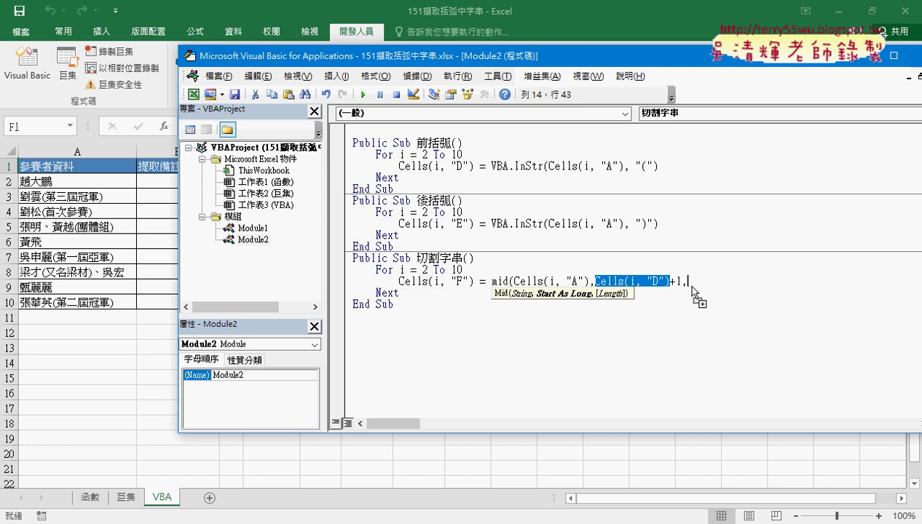
- Build the length argument Cells(i, "E") - Cells(i, "D") after the start argument
{"action": "left_click_drag", "start_coordinate": [691, 286], "coordinate": [690, 285]}
{"action": "double_click", "coordinate": [746, 282]}
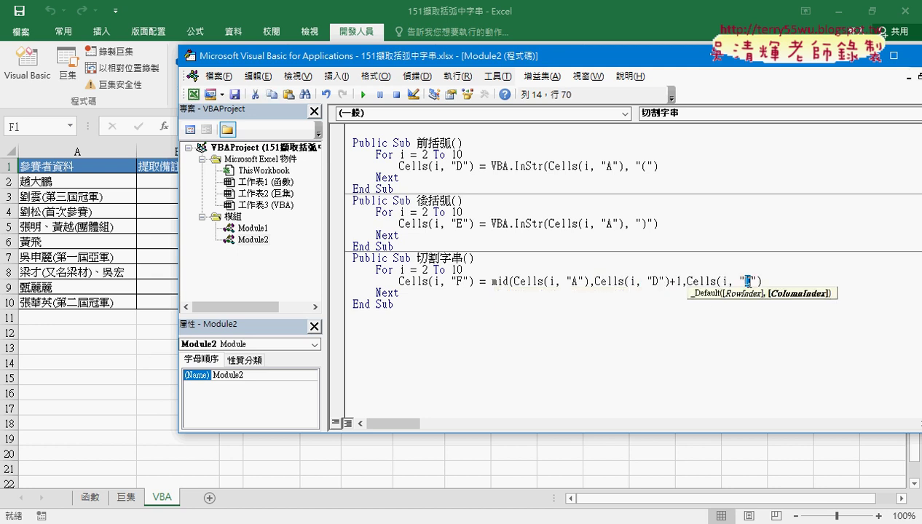
{"action": "type", "text": "E"}
{"action": "key", "text": "End"}
{"action": "type", "text": "-"}
{"action": "mouse_move", "coordinate": [762, 281]}
{"action": "left_mouse_down"}
{"action": "mouse_move", "coordinate": [680, 281]}
{"action": "mouse_move", "coordinate": [765, 283]}
{"action": "left_mouse_up"}
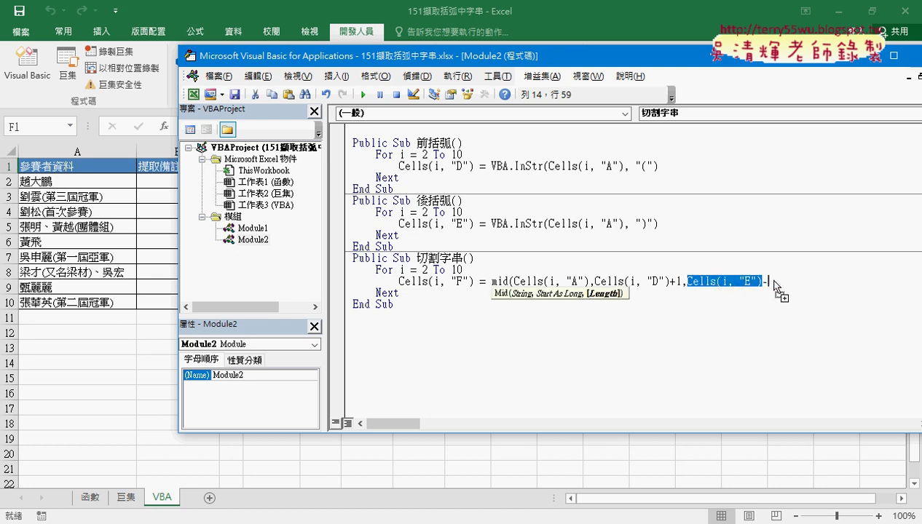
{"action": "double_click", "coordinate": [831, 282]}
{"action": "type", "text": "D"}
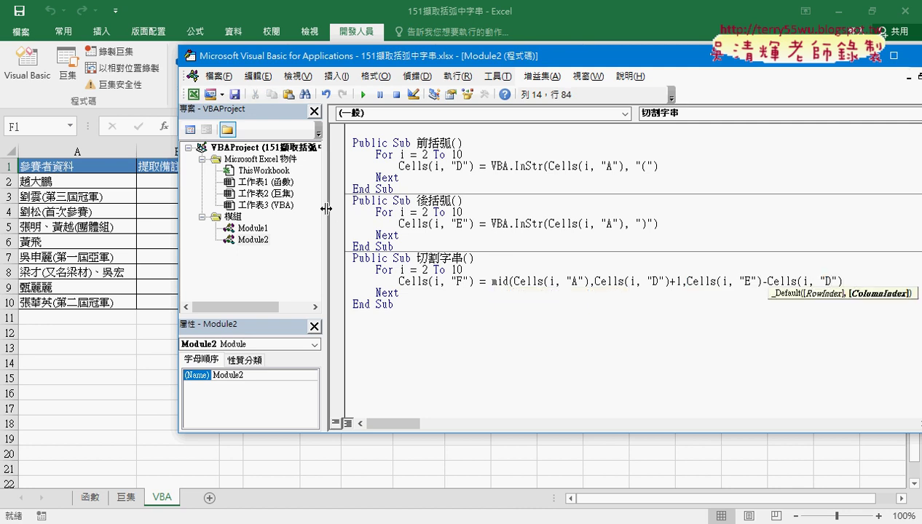
- Finish the length with - 1) to close the Mid call and let it reformat
{"action": "left_click_drag", "start_coordinate": [326, 209], "coordinate": [280, 209]}
{"action": "mouse_move", "coordinate": [378, 60]}
{"action": "left_mouse_down"}
{"action": "mouse_move", "coordinate": [559, 61]}
{"action": "mouse_move", "coordinate": [321, 67]}
{"action": "left_mouse_up"}
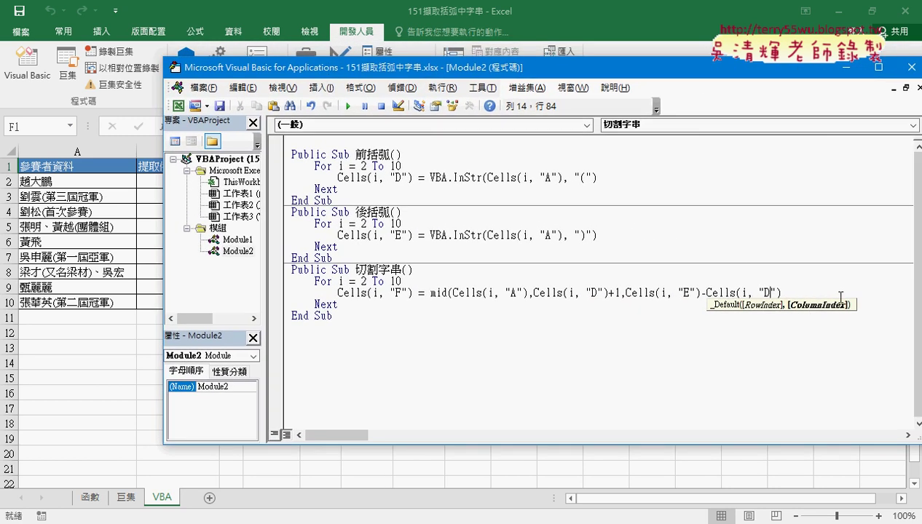
{"action": "left_click", "coordinate": [816, 295]}
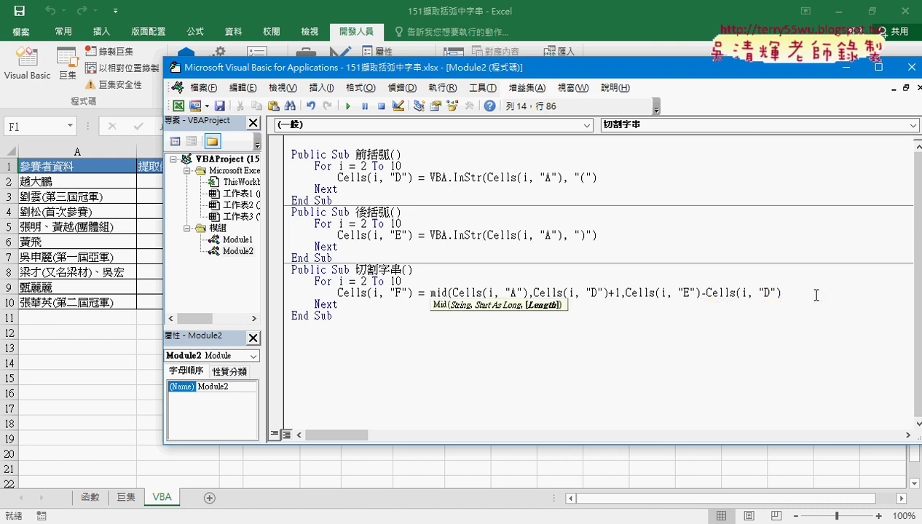
{"action": "type", "text": "- 1)"}
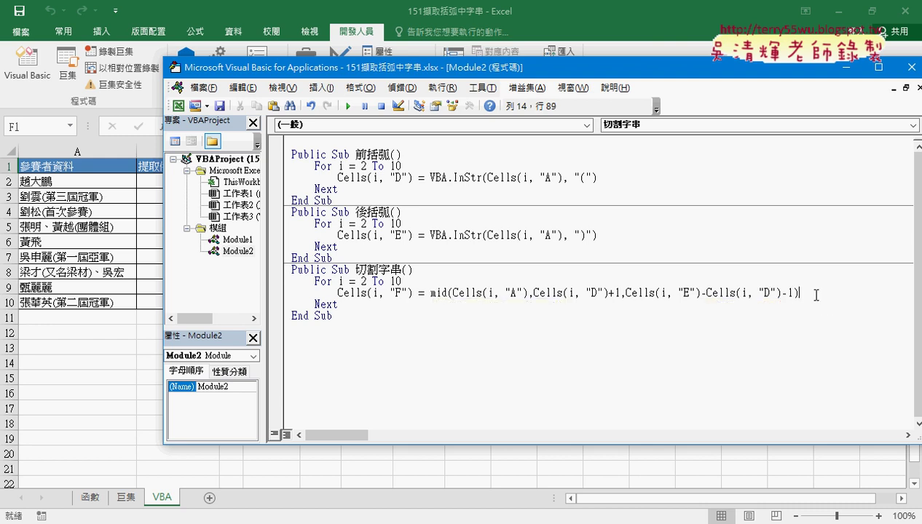
{"action": "left_click", "coordinate": [703, 391]}
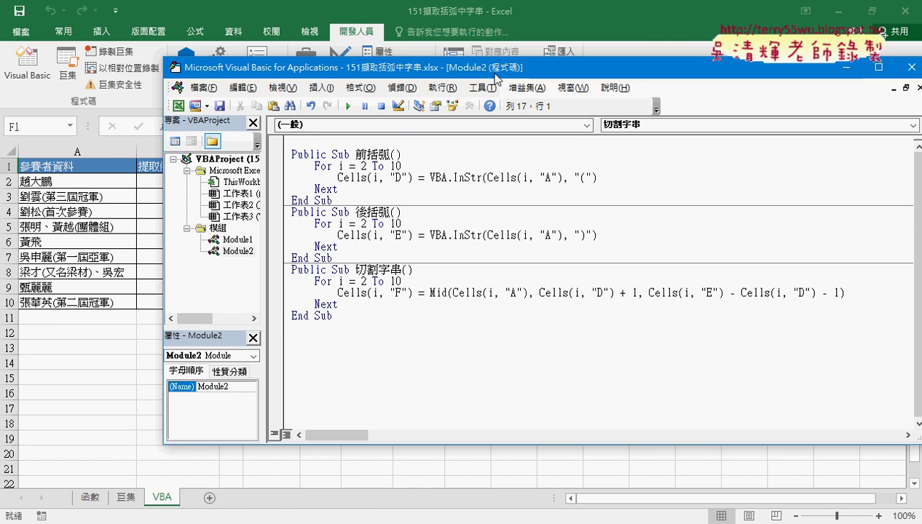
- Run the 切割字串 macro, which stops with run-time error 5
{"action": "left_click_drag", "start_coordinate": [495, 74], "coordinate": [742, 70]}
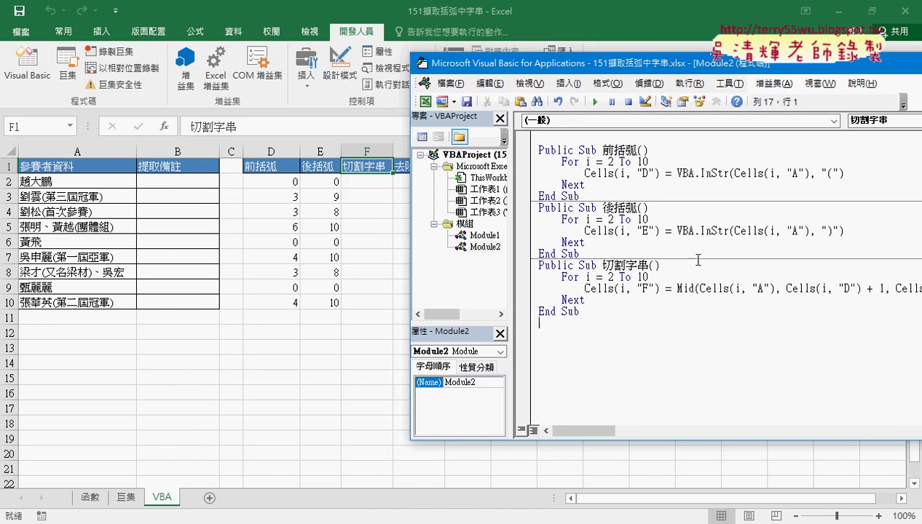
{"action": "left_click", "coordinate": [685, 290]}
{"action": "left_click", "coordinate": [596, 103]}
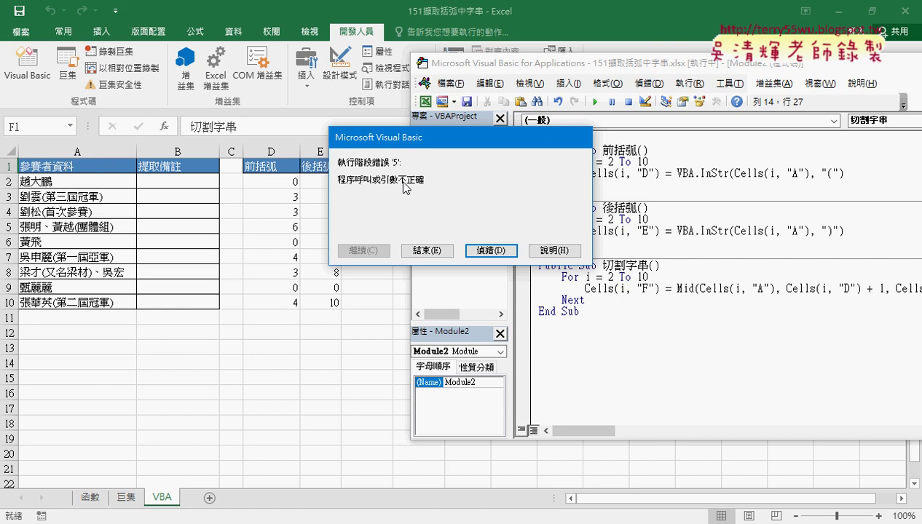
- Debug to the failing Mid line and confirm Cells(i, "D") and Cells(i, "E") read 0
{"action": "left_click", "coordinate": [493, 251]}
{"action": "left_click_drag", "start_coordinate": [595, 70], "coordinate": [310, 64]}
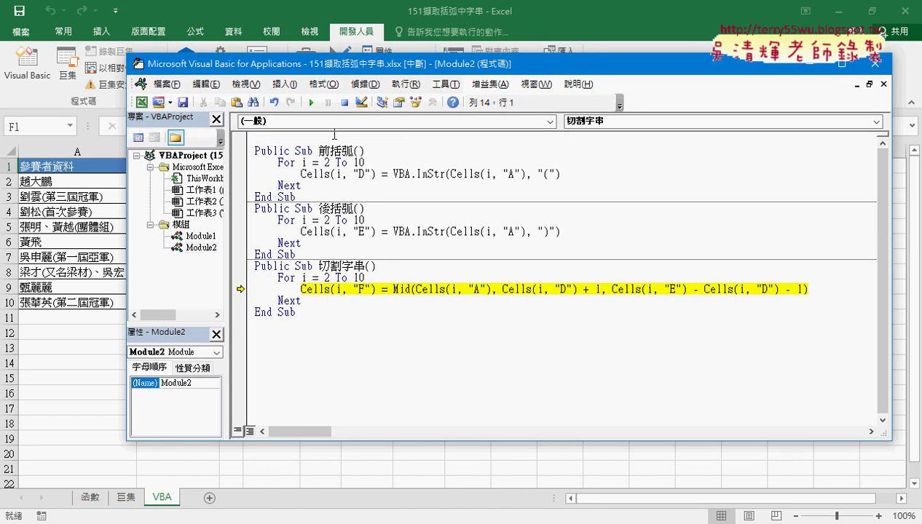
{"action": "mouse_move", "coordinate": [519, 289]}
{"action": "mouse_move", "coordinate": [639, 293]}
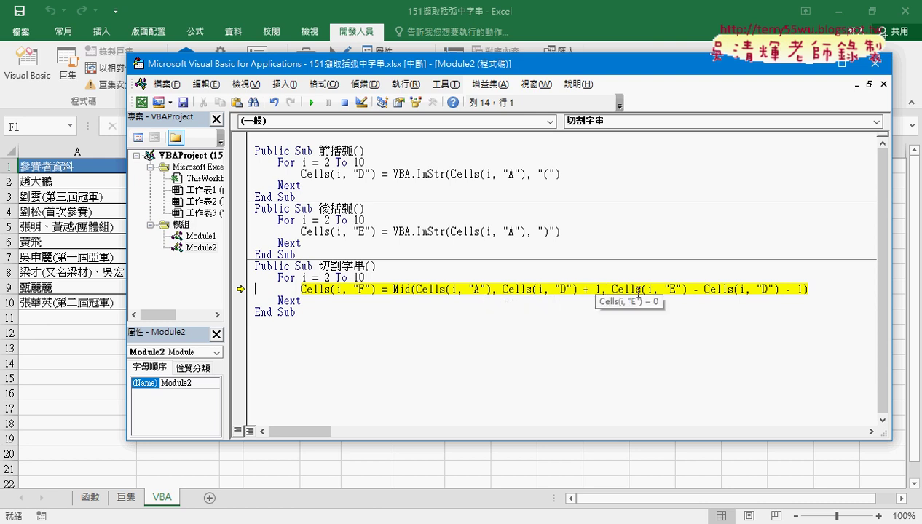
{"action": "mouse_move", "coordinate": [727, 290]}
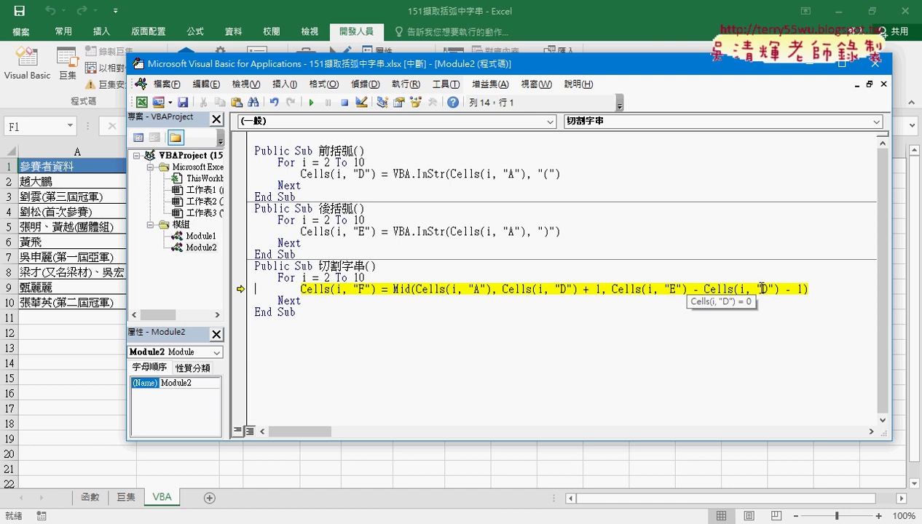
{"action": "left_click_drag", "start_coordinate": [806, 290], "coordinate": [612, 297]}
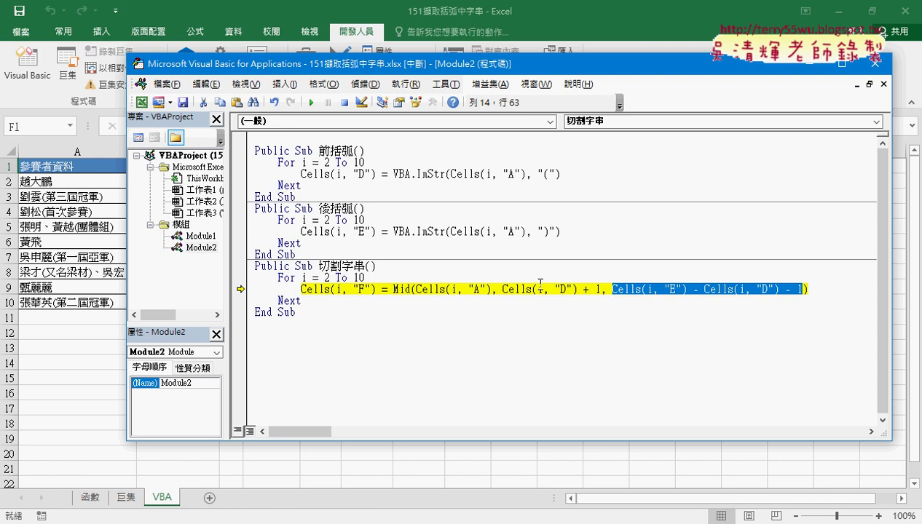
{"action": "left_click_drag", "start_coordinate": [704, 65], "coordinate": [751, 70]}
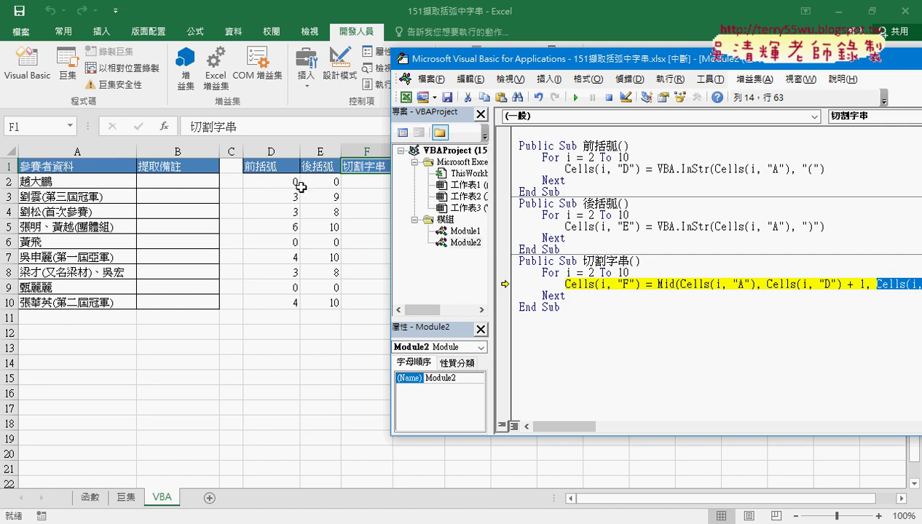
- Add a blank line right after For i = 2 To 10
{"action": "left_click", "coordinate": [625, 272]}
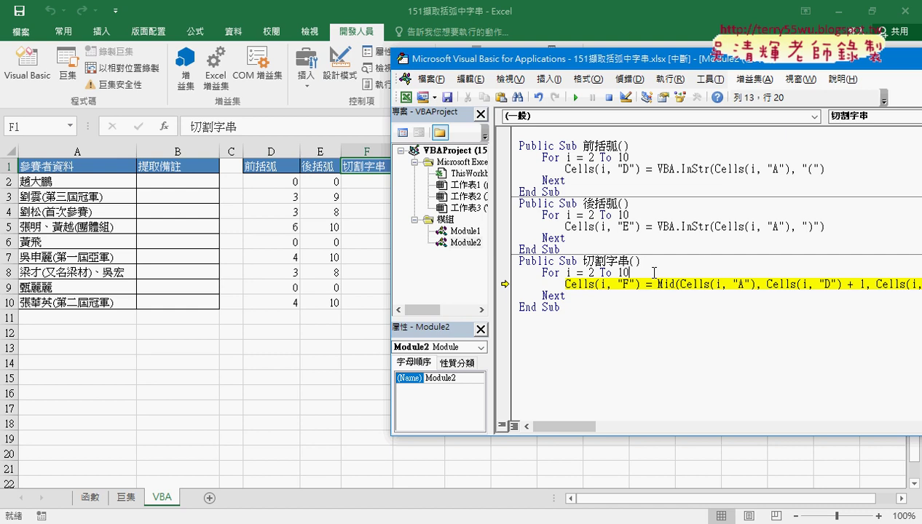
{"action": "key", "text": "Return"}
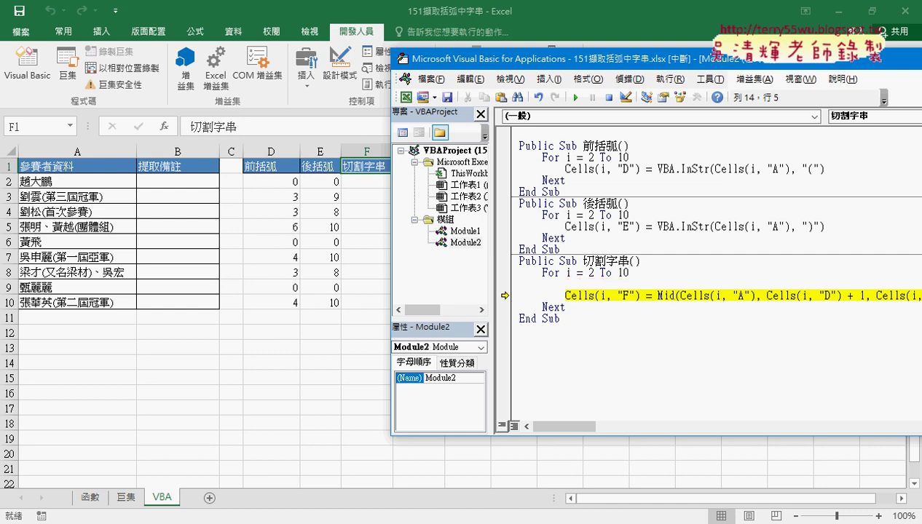
- Indent the new line and type the condition if cells(i,"D")=0
{"action": "key", "text": "Tab"}
{"action": "type", "text": "if"}
{"action": "type", "text": "cells("}
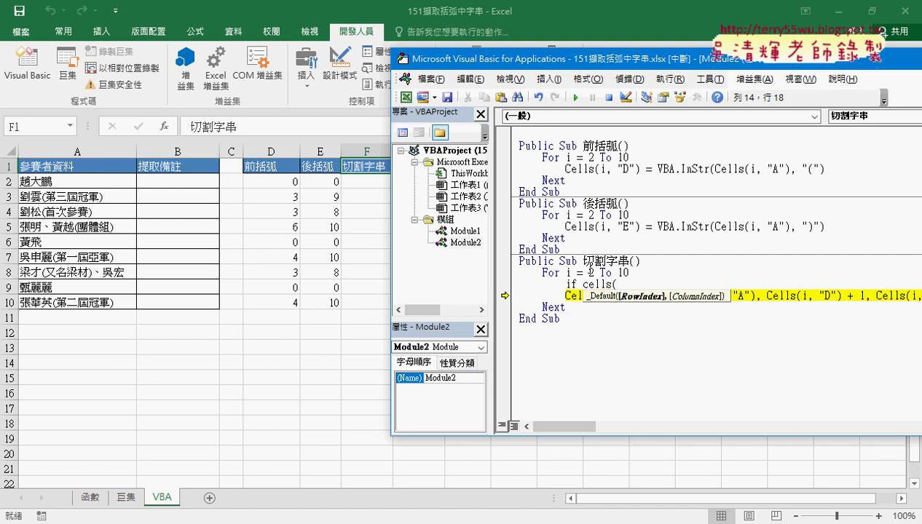
{"action": "type", "text": "i,\"D"}
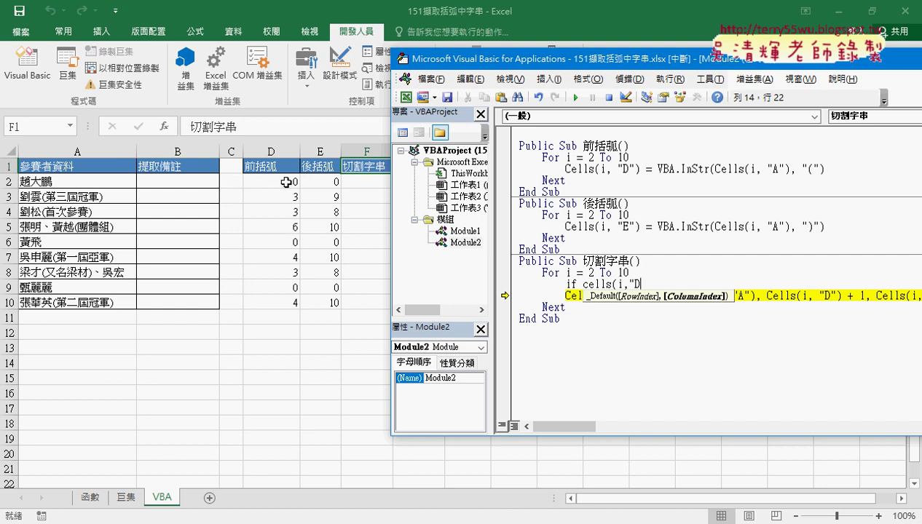
{"action": "type", "text": "\")"}
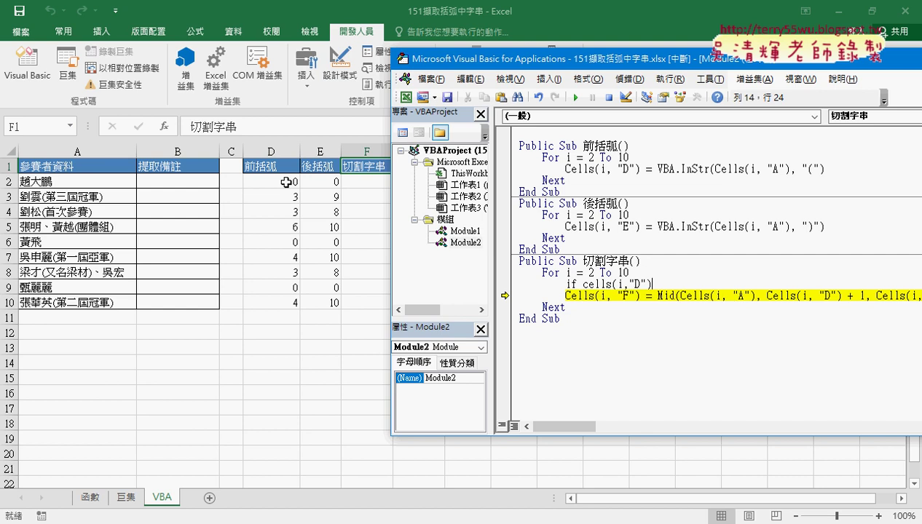
{"action": "type", "text": "=0"}
- Change the condition's operator to <> and add Then
{"action": "left_click_drag", "start_coordinate": [657, 283], "coordinate": [651, 283]}
{"action": "type", "text": "<"}
{"action": "type", "text": ">"}
{"action": "key", "text": "BackSpace"}
{"action": "key", "text": "BackSpace"}
{"action": "type", "text": "="}
{"action": "key", "text": "BackSpace"}
{"action": "type", "text": "<"}
{"action": "type", "text": ">"}
{"action": "key", "text": "BackSpace"}
{"action": "key", "text": "BackSpace"}
{"action": "type", "text": "><"}
{"action": "key", "text": "BackSpace"}
{"action": "key", "text": "BackSpace"}
{"action": "type", "text": "<>"}
{"action": "type", "text": "then"}
- Indent the column F assignment under the If and add End If below it
{"action": "left_click", "coordinate": [584, 284]}
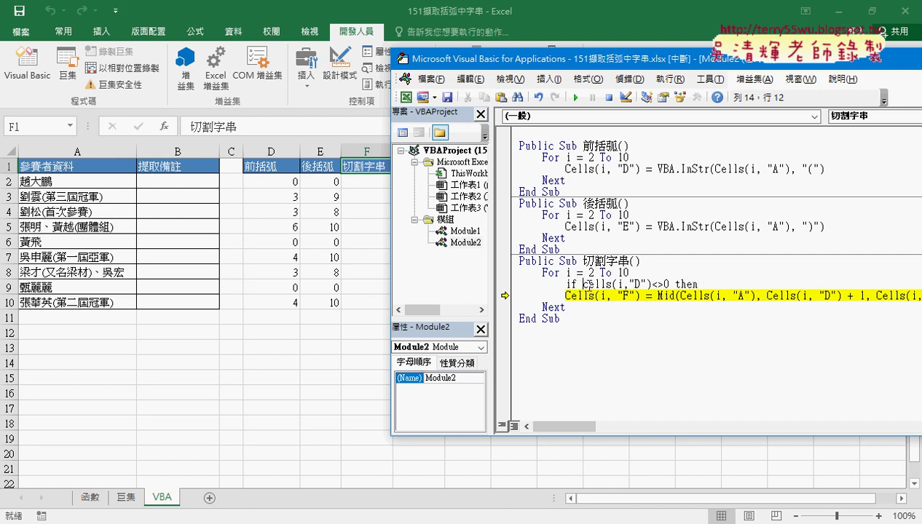
{"action": "left_click_drag", "start_coordinate": [585, 284], "coordinate": [668, 284]}
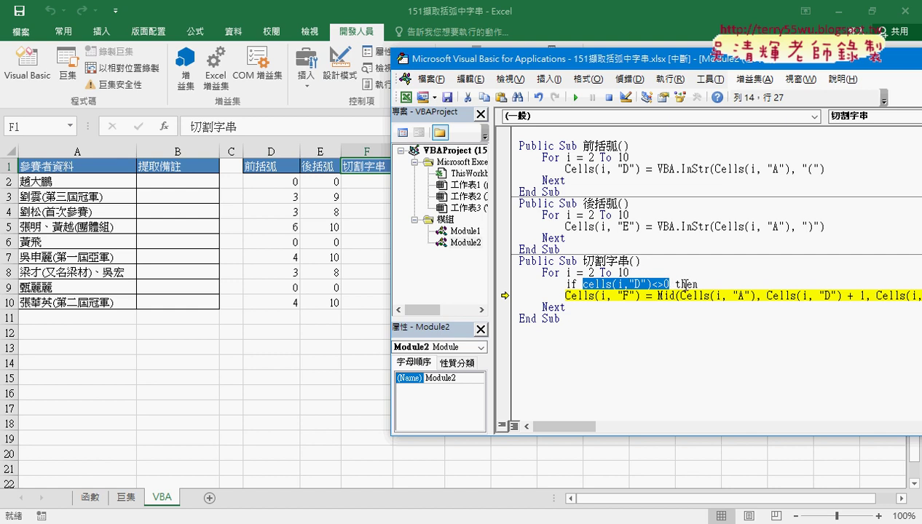
{"action": "left_click", "coordinate": [564, 296]}
{"action": "key", "text": "Tab"}
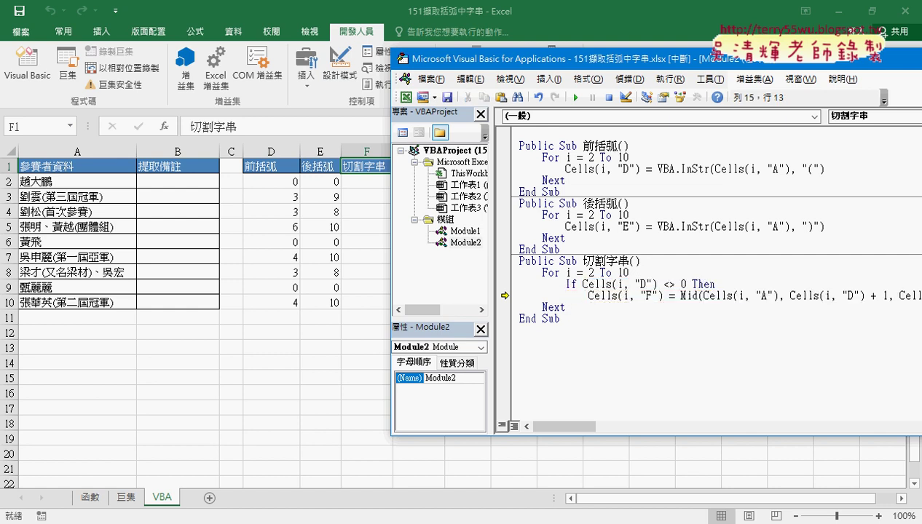
{"action": "key", "text": "End"}
{"action": "key", "text": "Return"}
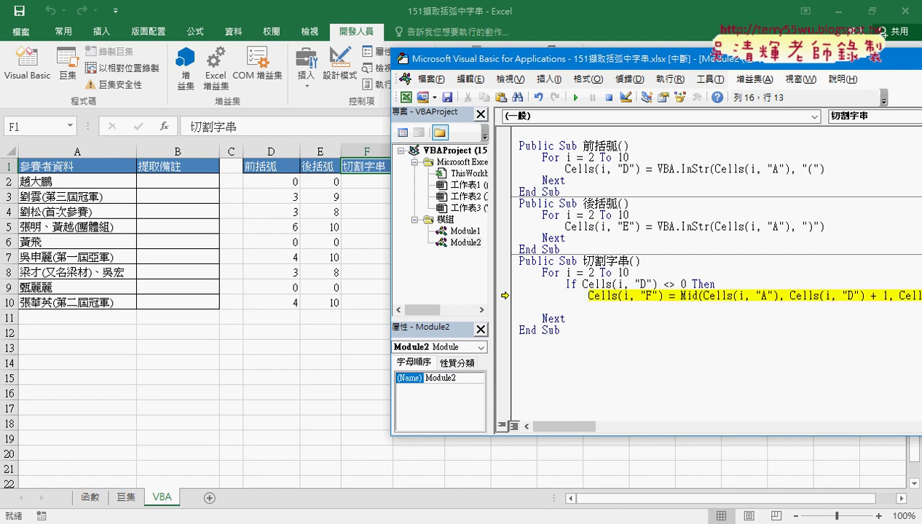
{"action": "left_click", "coordinate": [547, 318]}
{"action": "left_click", "coordinate": [597, 307]}
{"action": "type", "text": "end "}
{"action": "type", "text": "if"}
{"action": "key", "text": "Up"}
- Check the If/End If and For/Next pairings and re-indent the assignment line
{"action": "double_click", "coordinate": [571, 284]}
{"action": "left_click_drag", "start_coordinate": [598, 307], "coordinate": [566, 307]}
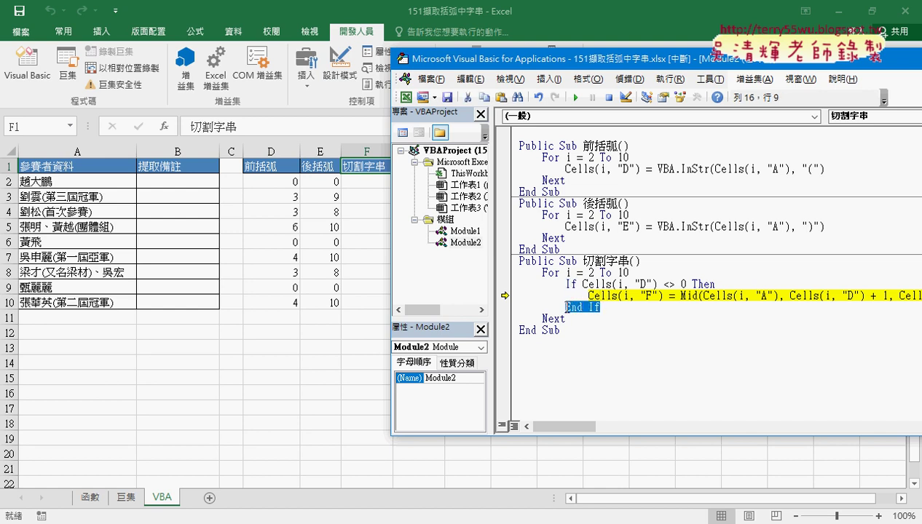
{"action": "left_click_drag", "start_coordinate": [556, 275], "coordinate": [532, 275]}
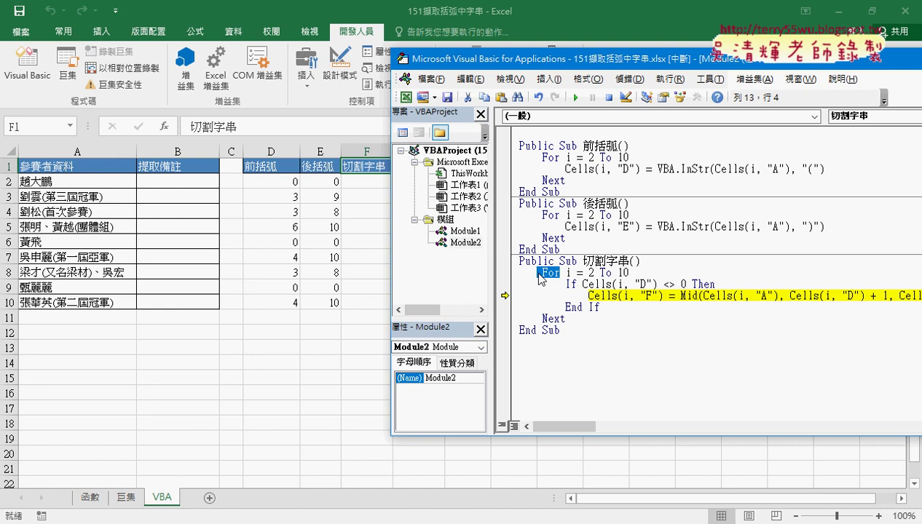
{"action": "left_click", "coordinate": [554, 318]}
{"action": "left_click_drag", "start_coordinate": [588, 296], "coordinate": [571, 296]}
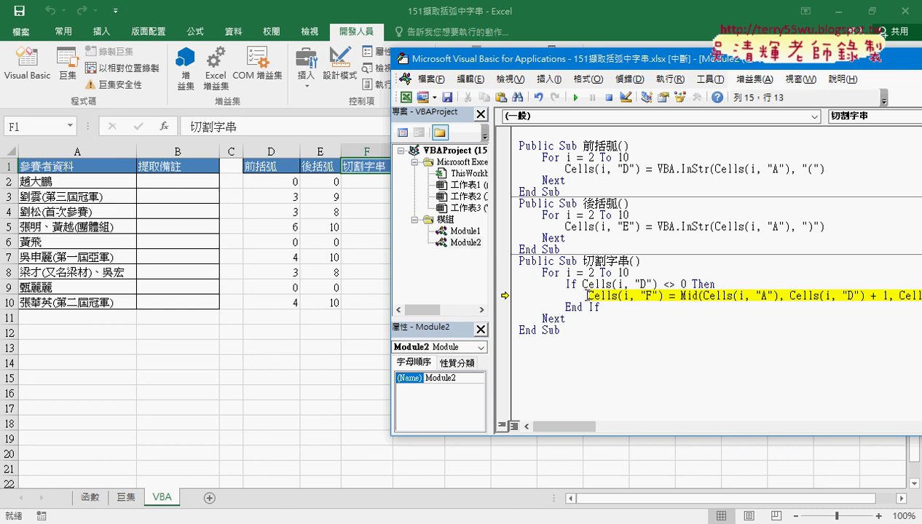
{"action": "key", "text": "BackSpace"}
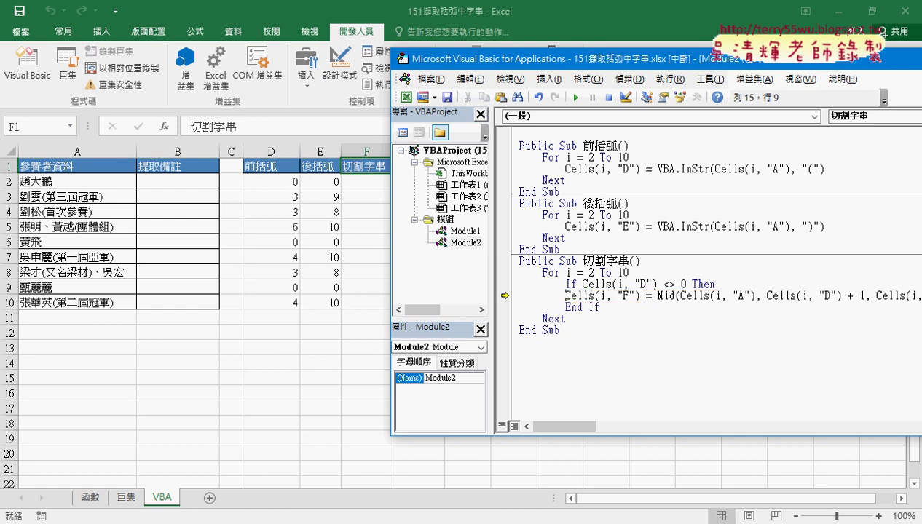
{"action": "key", "text": "Tab"}
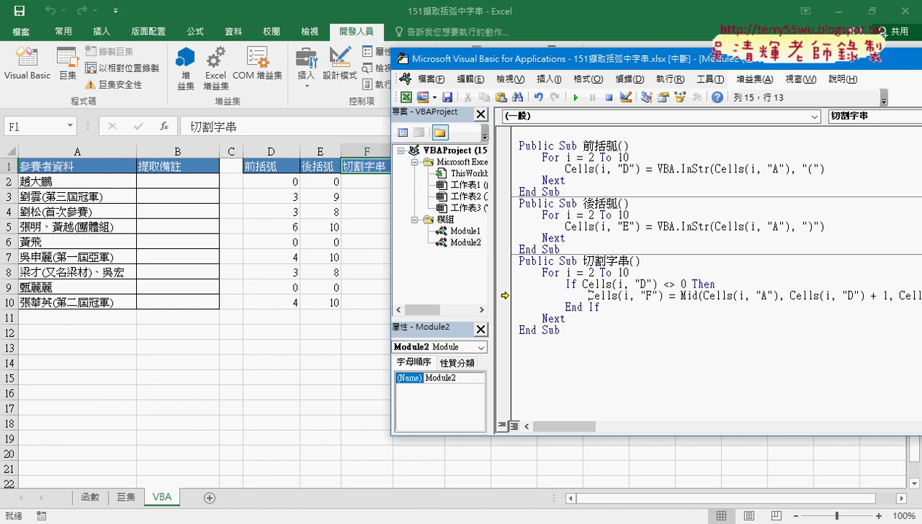
{"action": "left_click", "coordinate": [673, 284]}
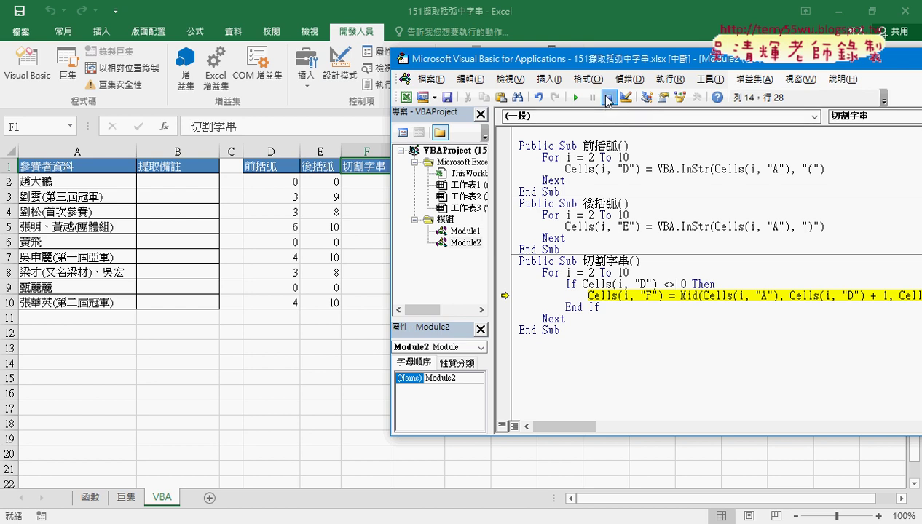
- Reset the paused run and rerun 切割字串 to fill column F without errors
{"action": "left_click", "coordinate": [607, 99]}
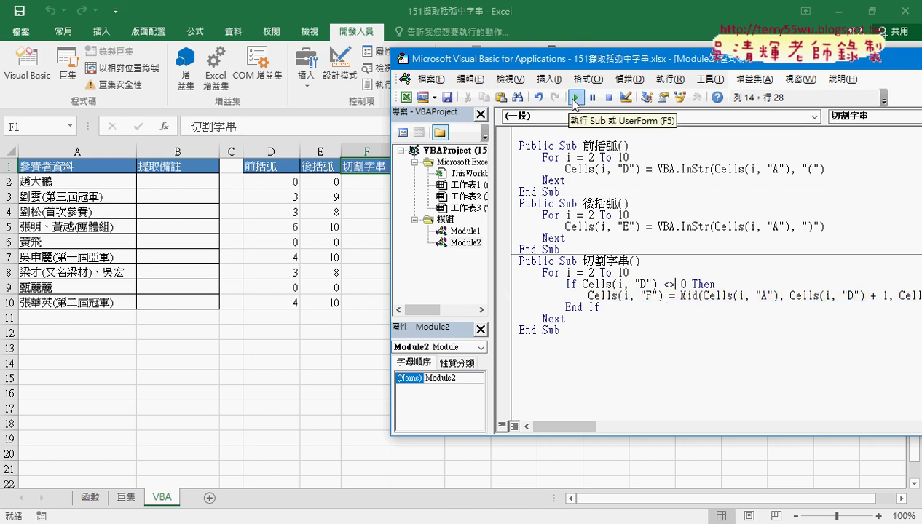
{"action": "left_click", "coordinate": [574, 99]}
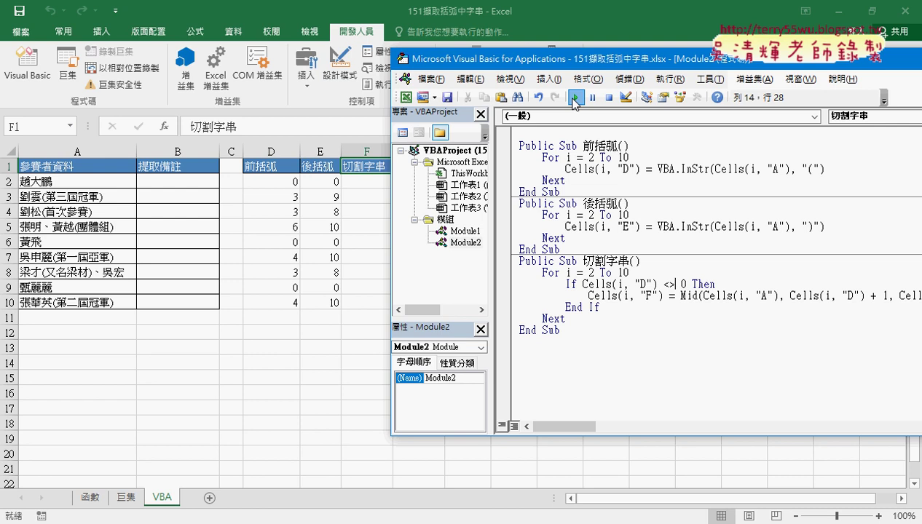
{"action": "left_click", "coordinate": [575, 99]}
- Widen column F so the extracted bracket text fits
{"action": "left_click_drag", "start_coordinate": [554, 65], "coordinate": [603, 67]}
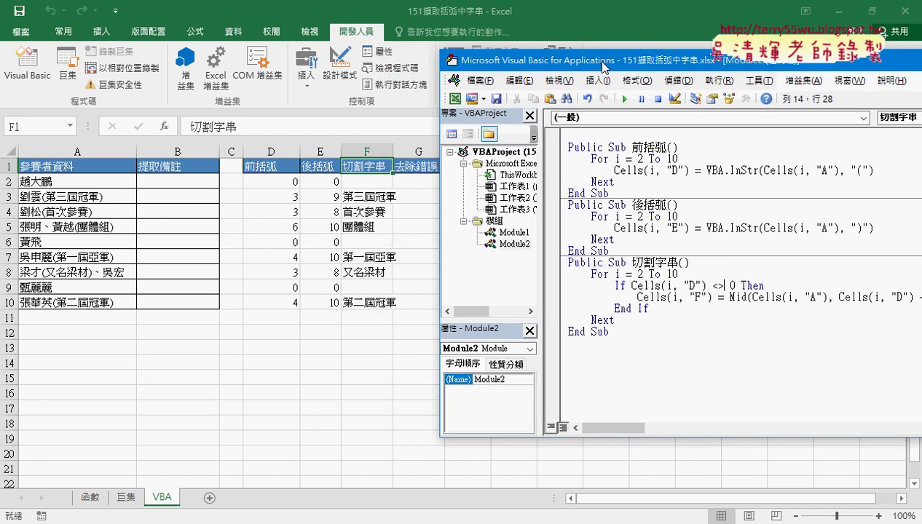
{"action": "left_click", "coordinate": [394, 151]}
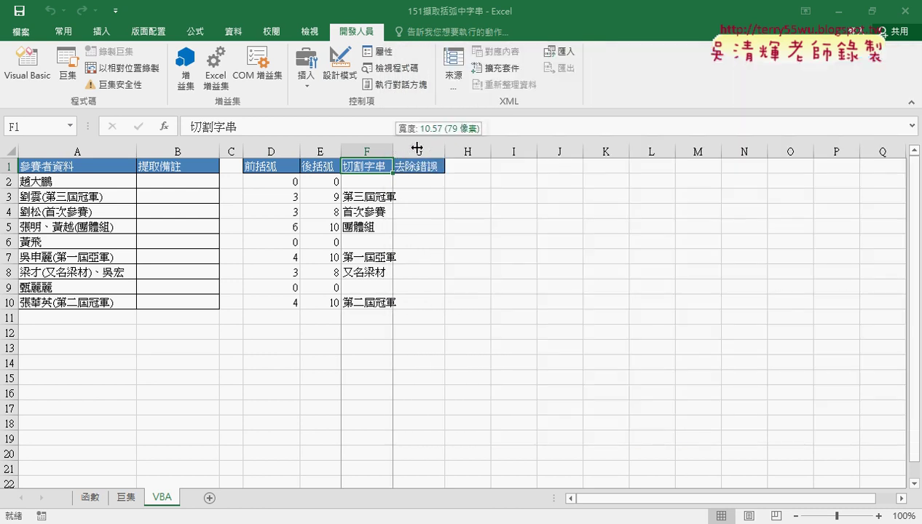
{"action": "left_click_drag", "start_coordinate": [417, 149], "coordinate": [415, 149]}
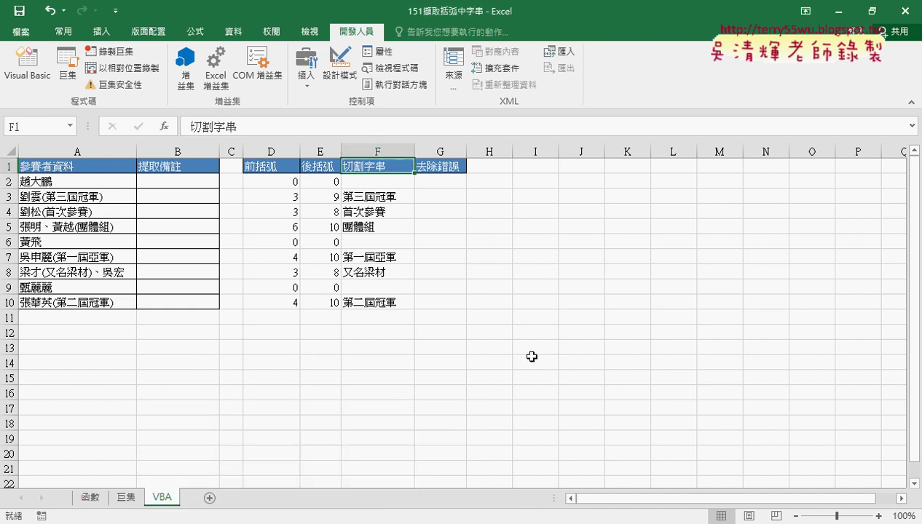
{"action": "left_click", "coordinate": [386, 150]}
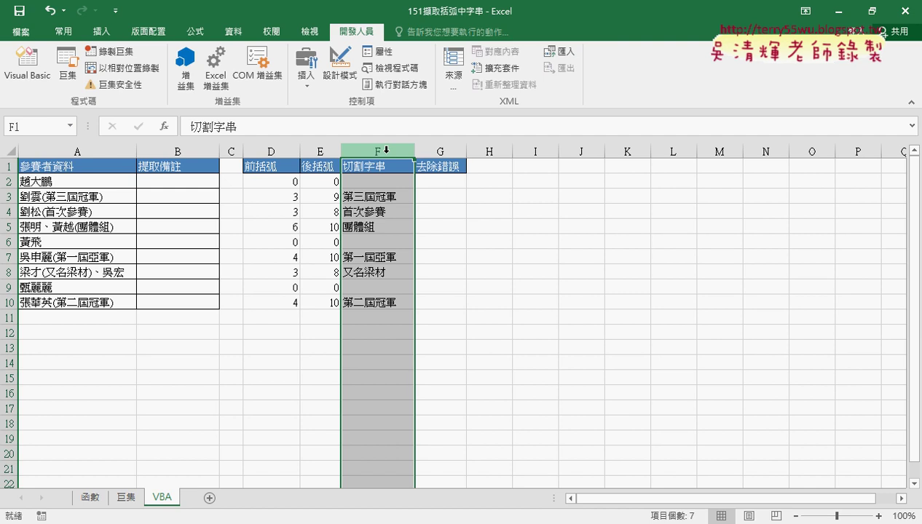
- Clear the 去除錯誤 heading from G1, then return to the 切割字串 code and highlight it
{"action": "left_click", "coordinate": [432, 149]}
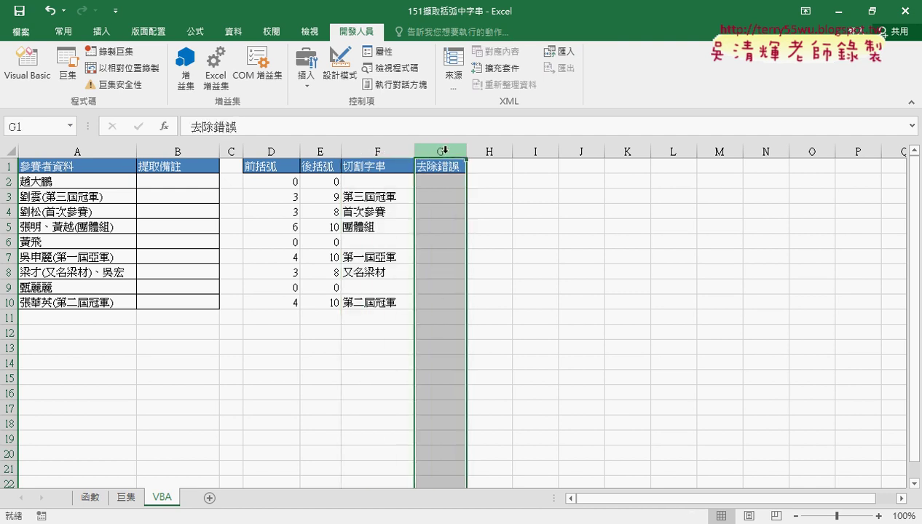
{"action": "key", "text": "Delete"}
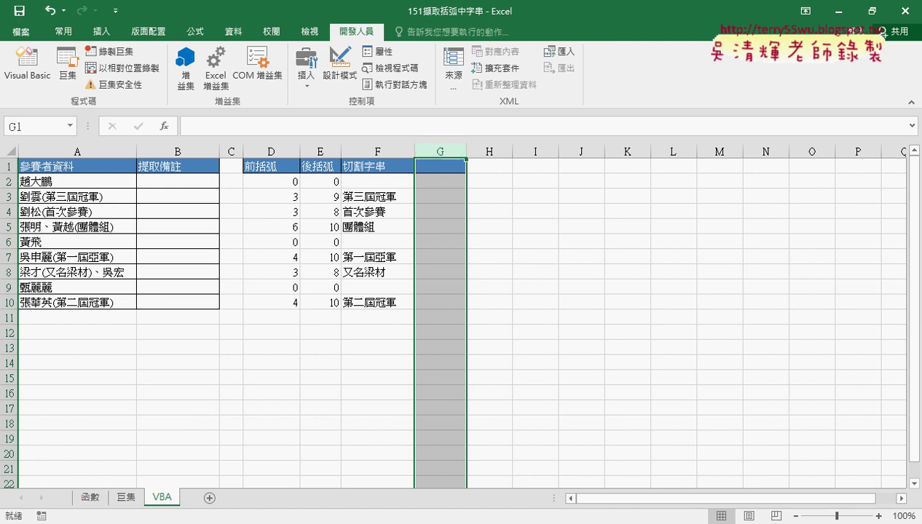
{"action": "mouse_move", "coordinate": [350, 519]}
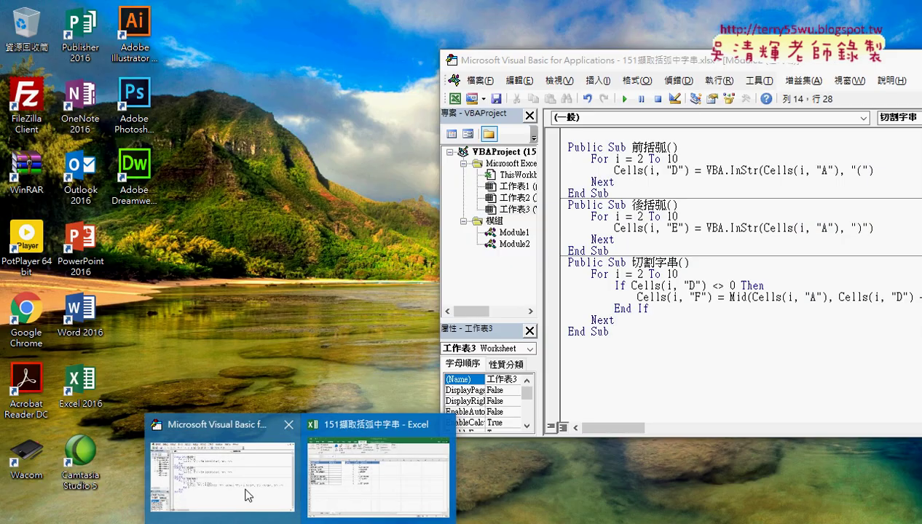
{"action": "left_click", "coordinate": [248, 495]}
{"action": "left_click_drag", "start_coordinate": [735, 286], "coordinate": [631, 286]}
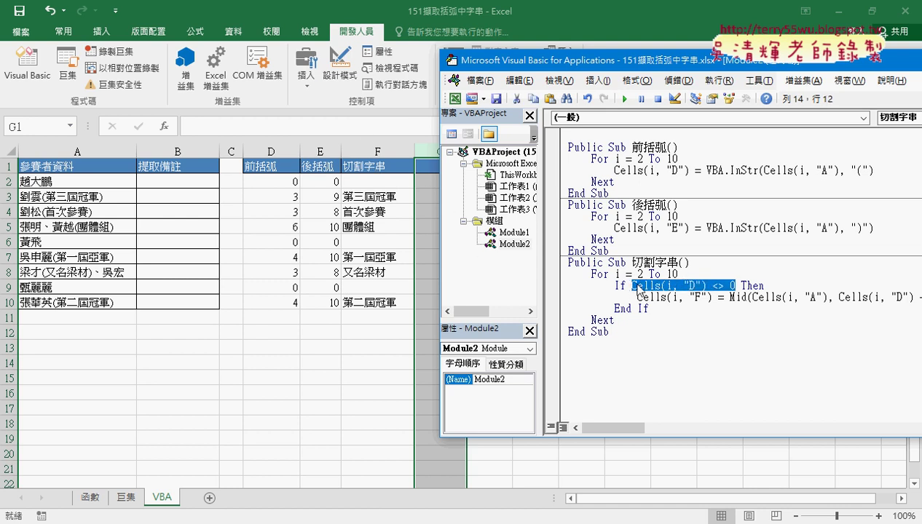
{"action": "left_click_drag", "start_coordinate": [609, 332], "coordinate": [569, 261]}
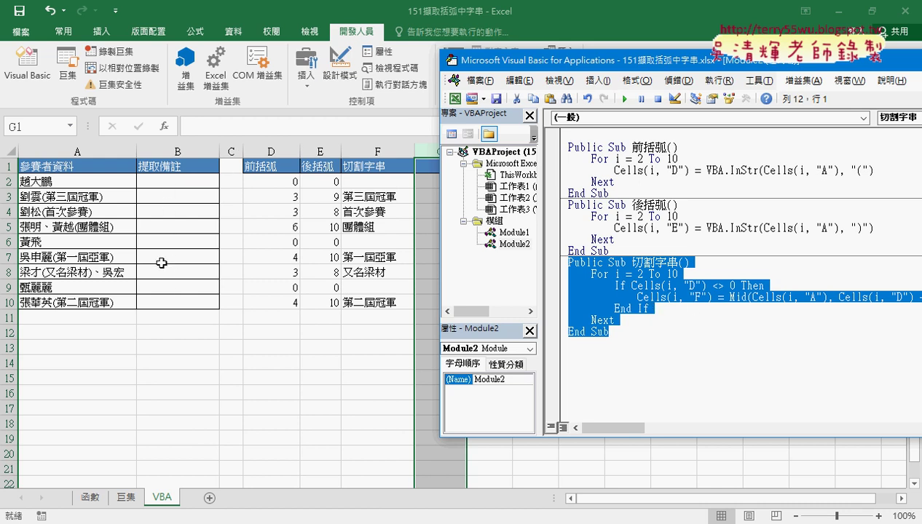
- Change the output to Cells(i, "B") and rerun so 提取備註 fills with the bracketed text
{"action": "left_click", "coordinate": [762, 286]}
{"action": "double_click", "coordinate": [695, 295]}
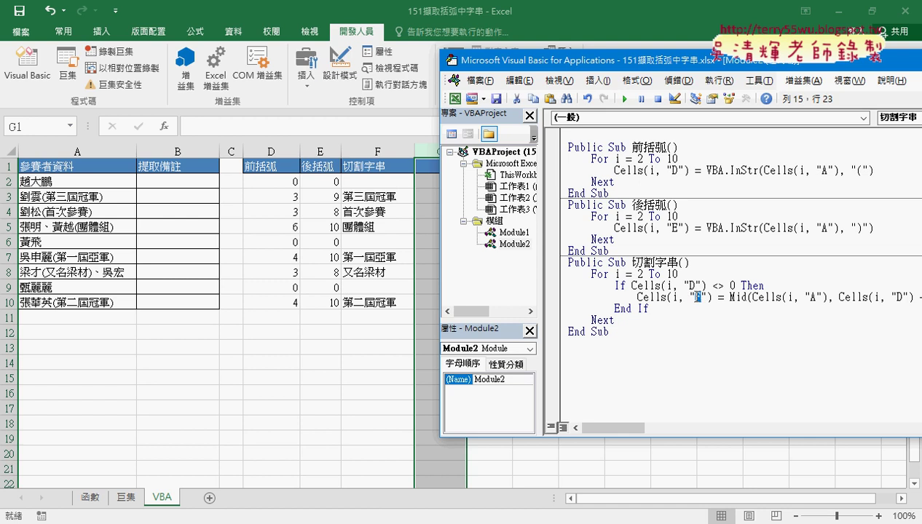
{"action": "type", "text": "B"}
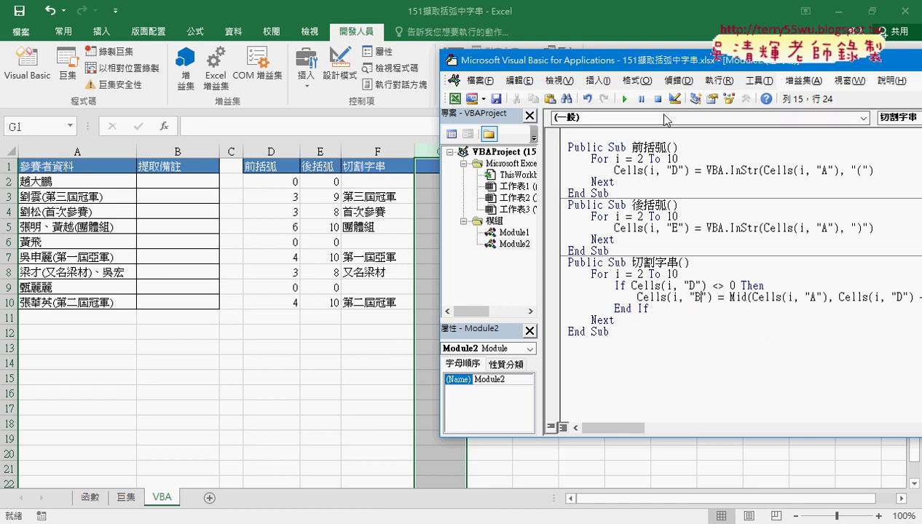
{"action": "left_click", "coordinate": [625, 100]}
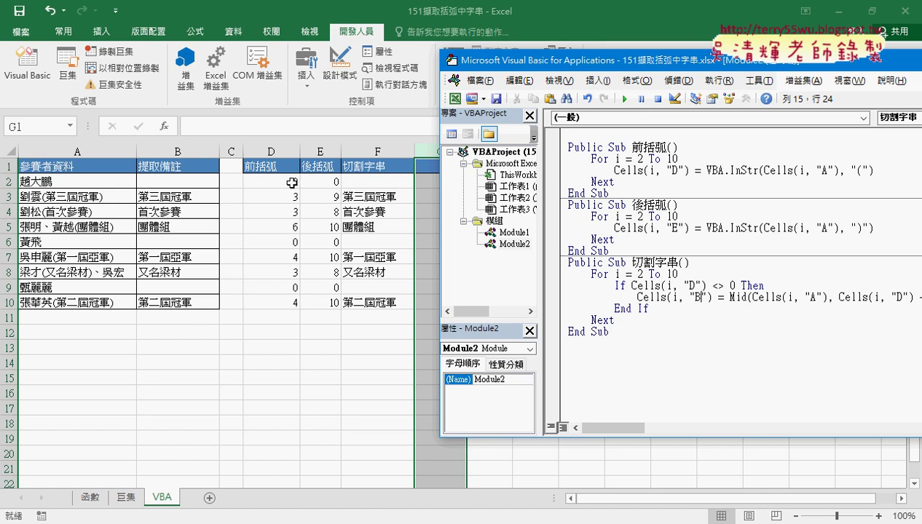
{"action": "left_click_drag", "start_coordinate": [288, 181], "coordinate": [335, 305]}
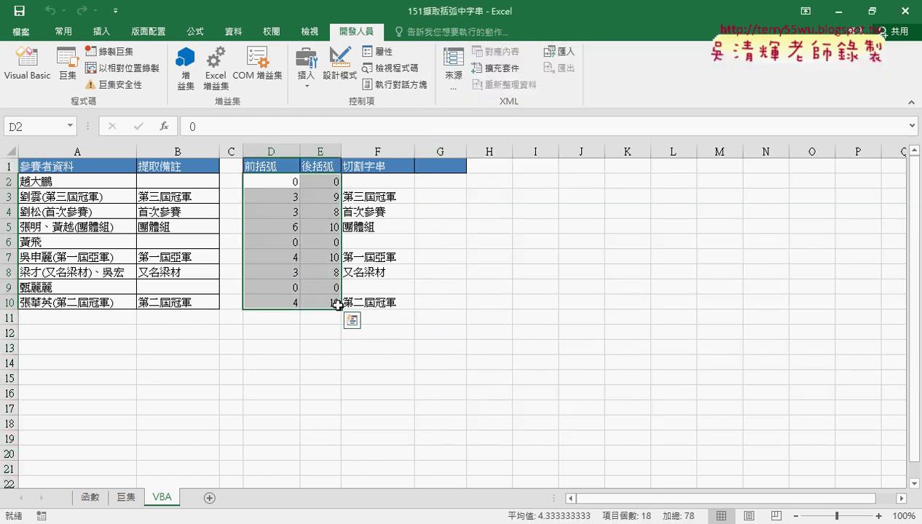
- Clear the bracket positions in D2:E10, then undo to restore them
{"action": "key", "text": "Delete"}
{"action": "left_click", "coordinate": [411, 510]}
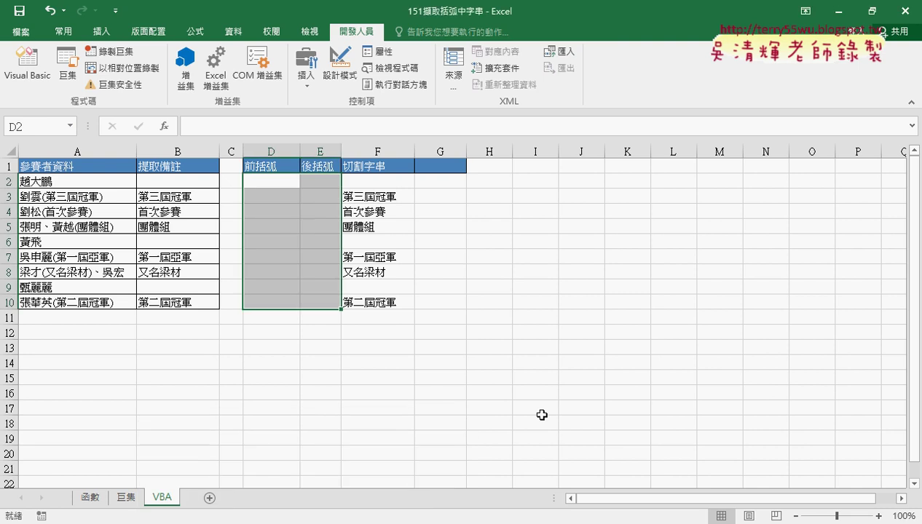
{"action": "left_click", "coordinate": [27, 65]}
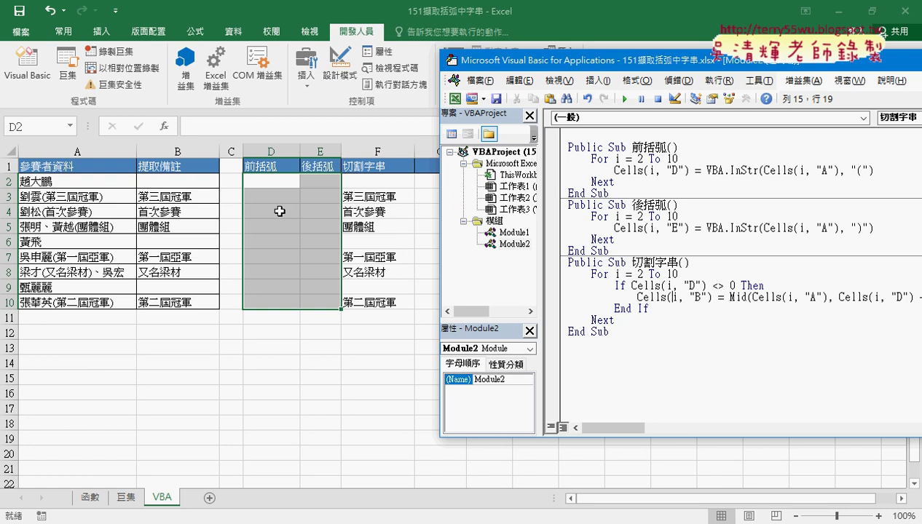
{"action": "left_click", "coordinate": [269, 186]}
{"action": "key", "text": "ctrl+z"}
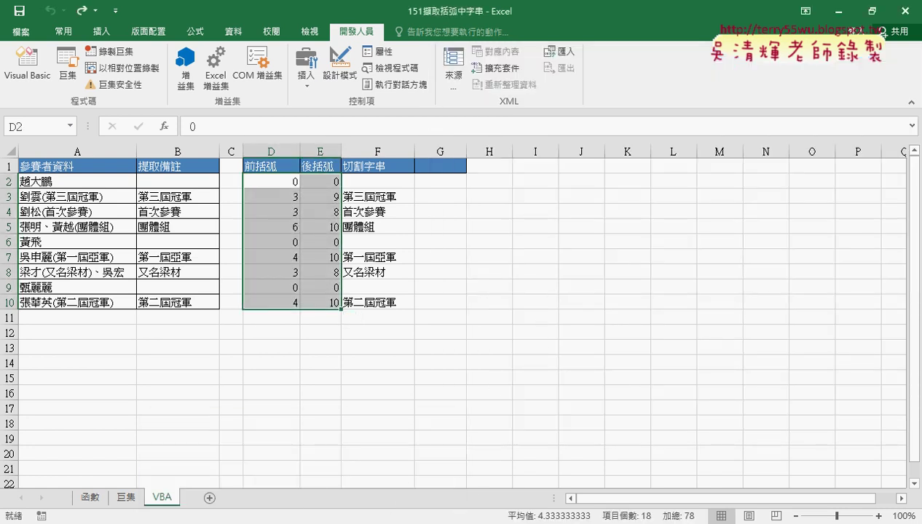
- In the 切割字串 macro, change the output column from B back to F, then switch to the Google Docs notes
{"action": "left_click", "coordinate": [33, 75]}
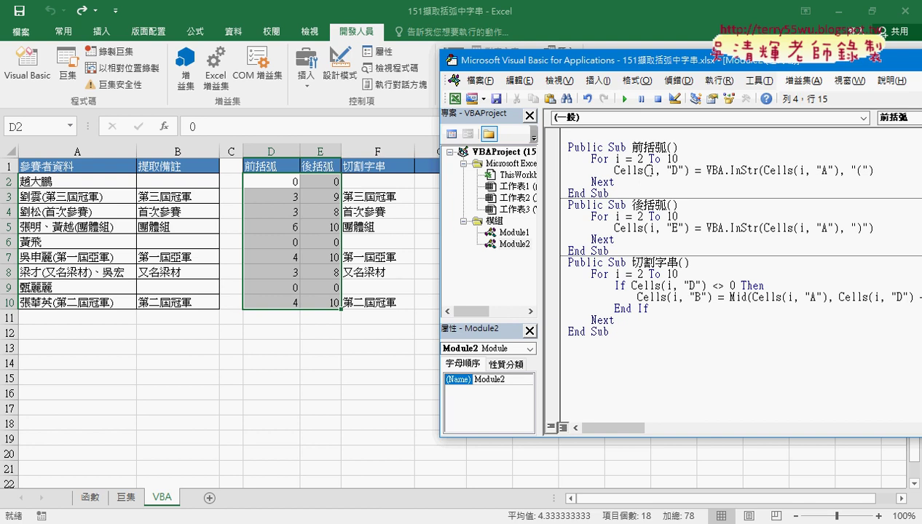
{"action": "left_click", "coordinate": [639, 297]}
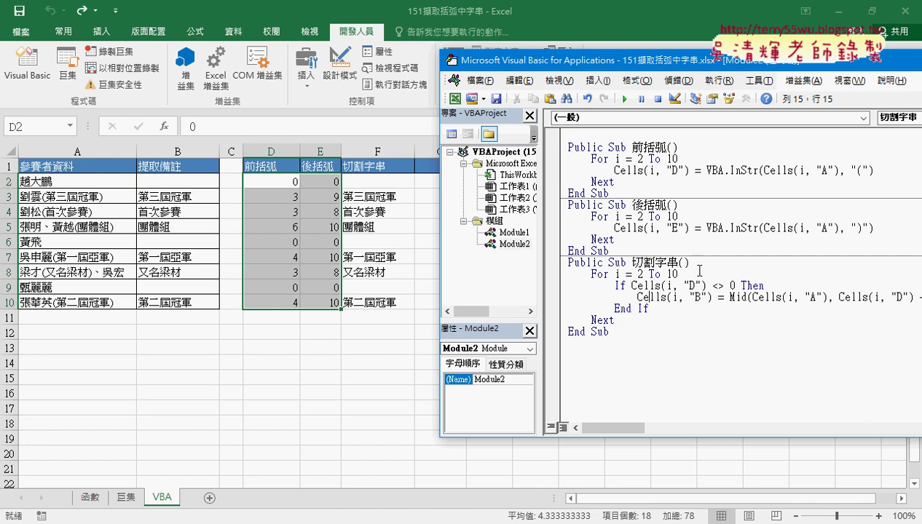
{"action": "left_click", "coordinate": [699, 273]}
{"action": "left_click_drag", "start_coordinate": [659, 60], "coordinate": [512, 44]}
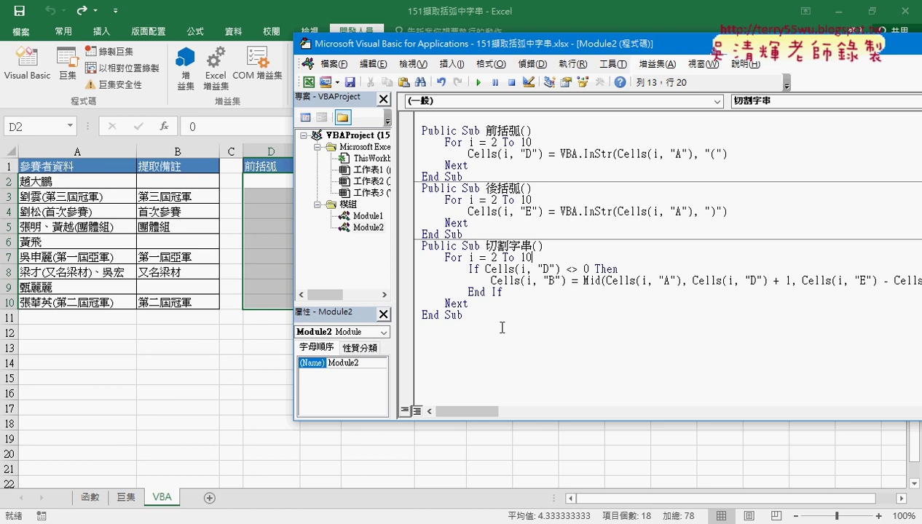
{"action": "double_click", "coordinate": [551, 280]}
{"action": "type", "text": "F"}
{"action": "left_click_drag", "start_coordinate": [474, 52], "coordinate": [265, 58]}
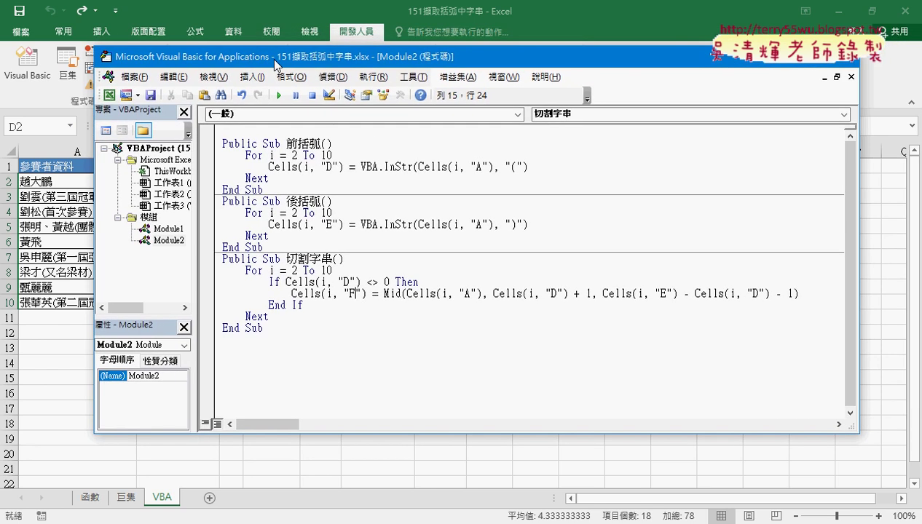
{"action": "key", "text": "alt+Tab"}
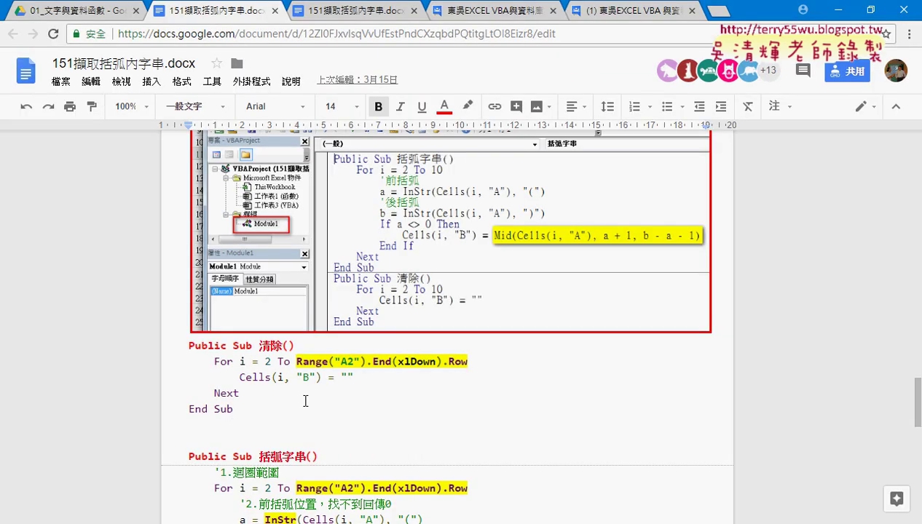
- Insert a blank line below the VBA worksheet screenshot in 151擷取括弧內字串.docx
{"action": "scroll", "coordinate": [302, 397], "scroll_direction": "up", "scroll_amount": 5}
{"action": "scroll", "coordinate": [303, 397], "scroll_direction": "up", "scroll_amount": 3}
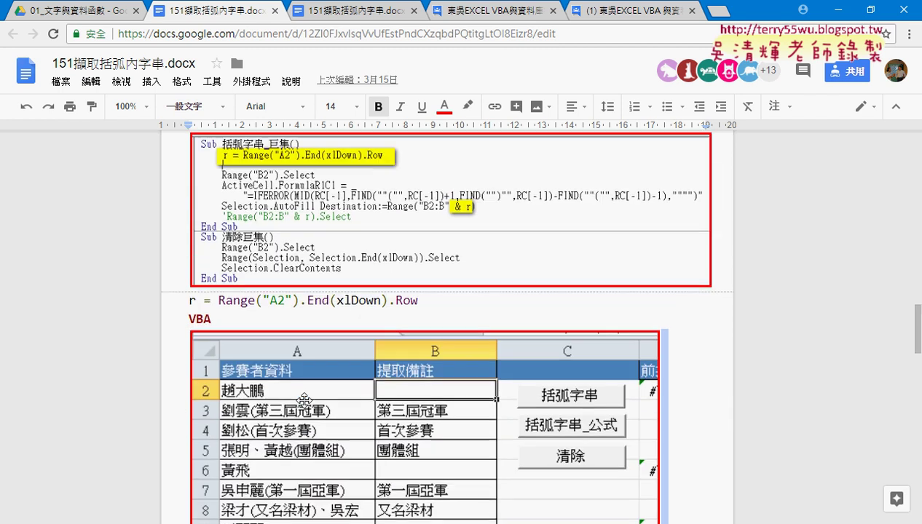
{"action": "scroll", "coordinate": [677, 444], "scroll_direction": "down", "scroll_amount": 2}
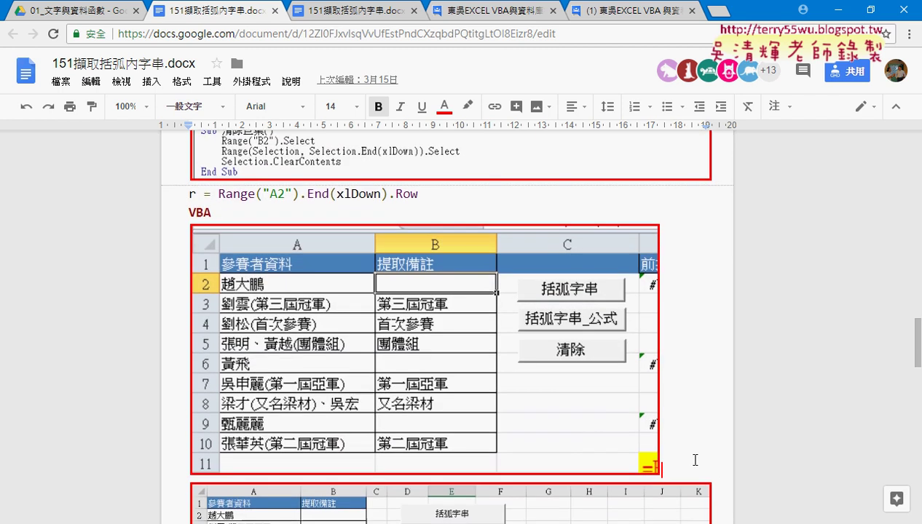
{"action": "scroll", "coordinate": [698, 416], "scroll_direction": "down", "scroll_amount": 2}
{"action": "key", "text": "Return"}
{"action": "key", "text": "Return"}
{"action": "key", "text": "Return"}
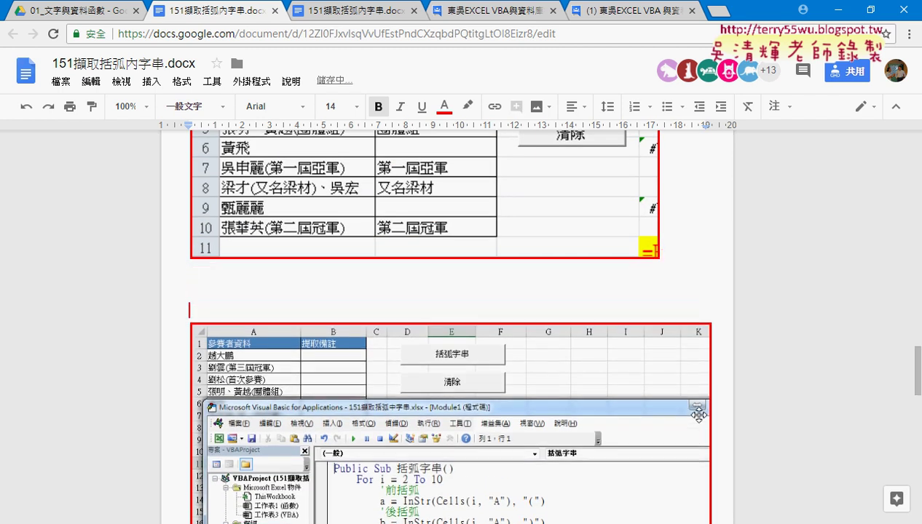
{"action": "key", "text": "Up"}
{"action": "key", "text": "Up"}
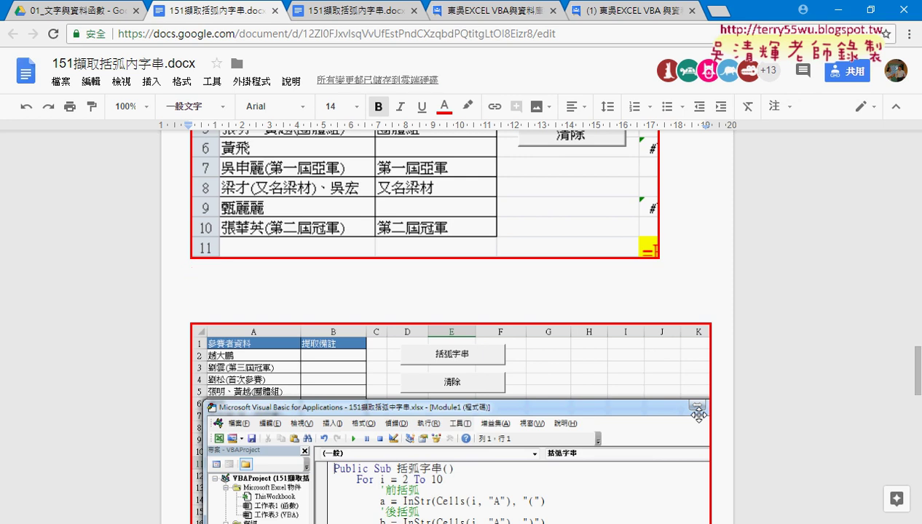